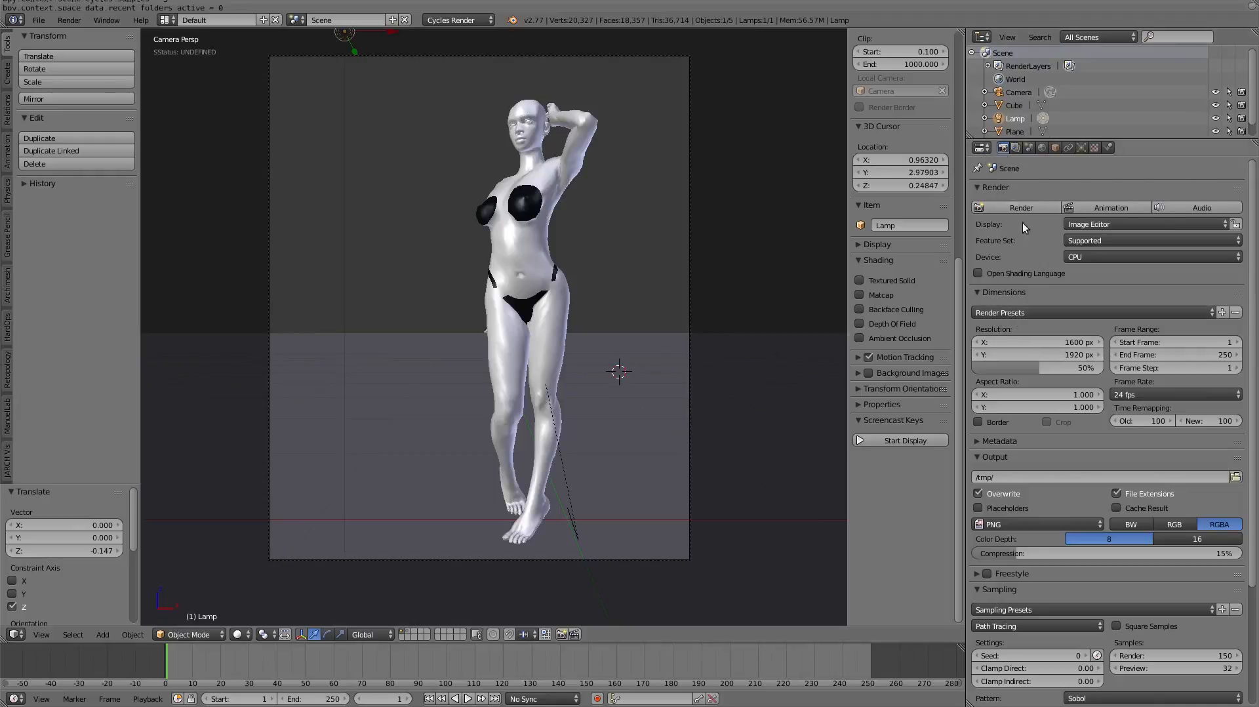
- Set the render samples to 5, render the image, and inspect the noise on the figure's face
{"action": "scroll", "coordinate": [1020, 358], "scroll_direction": "down", "scroll_amount": 3}
{"action": "scroll", "coordinate": [1015, 379], "scroll_direction": "down", "scroll_amount": 1}
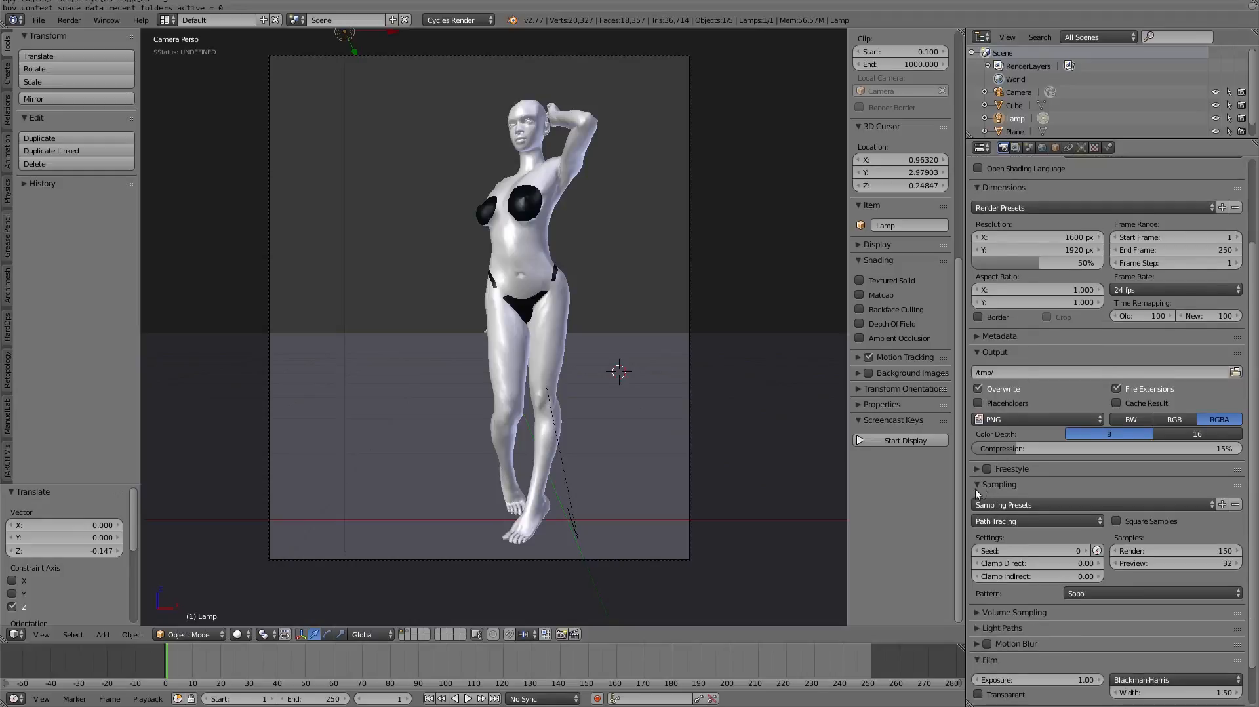
{"action": "scroll", "coordinate": [1006, 488], "scroll_direction": "down", "scroll_amount": 2}
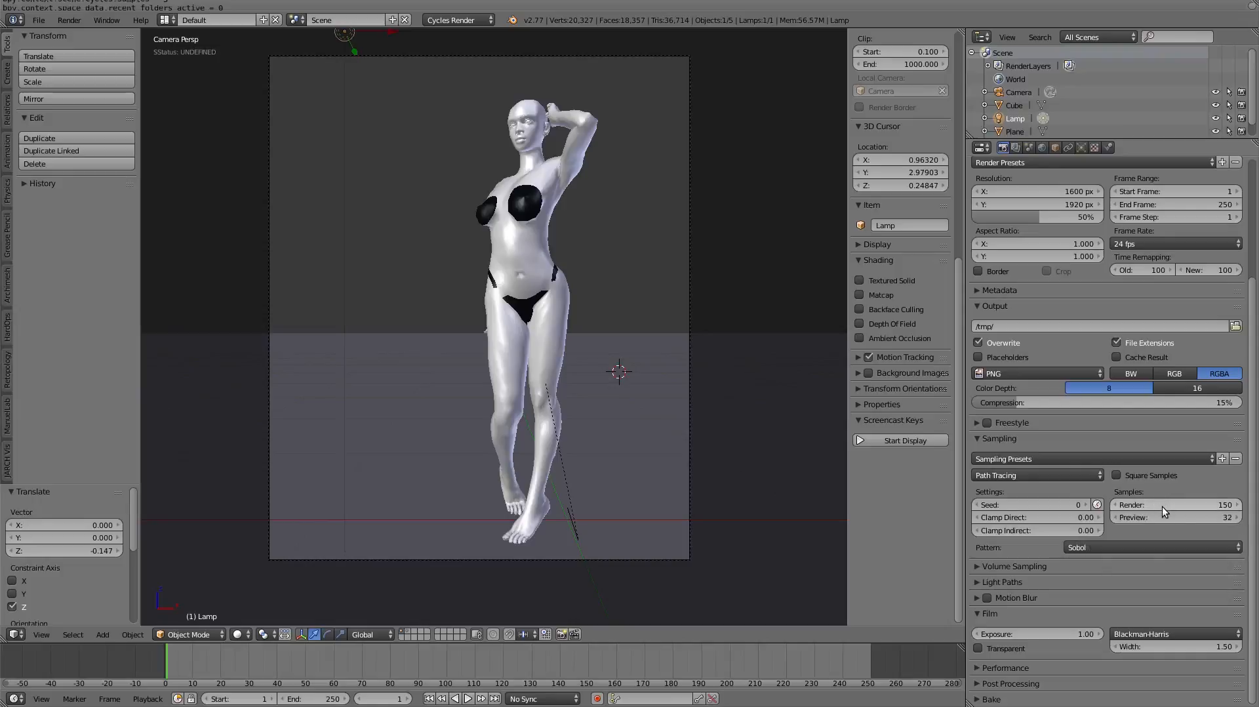
{"action": "left_click", "coordinate": [1162, 506]}
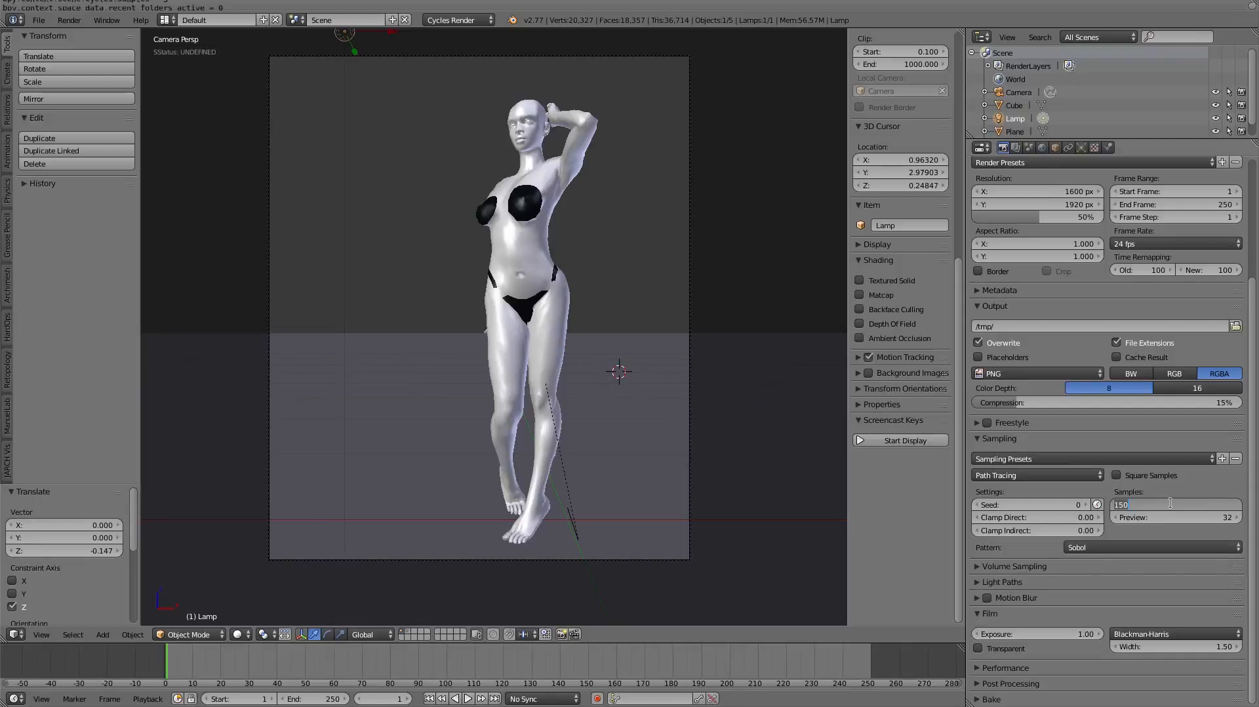
{"action": "type", "text": "5"}
{"action": "key", "text": "Return"}
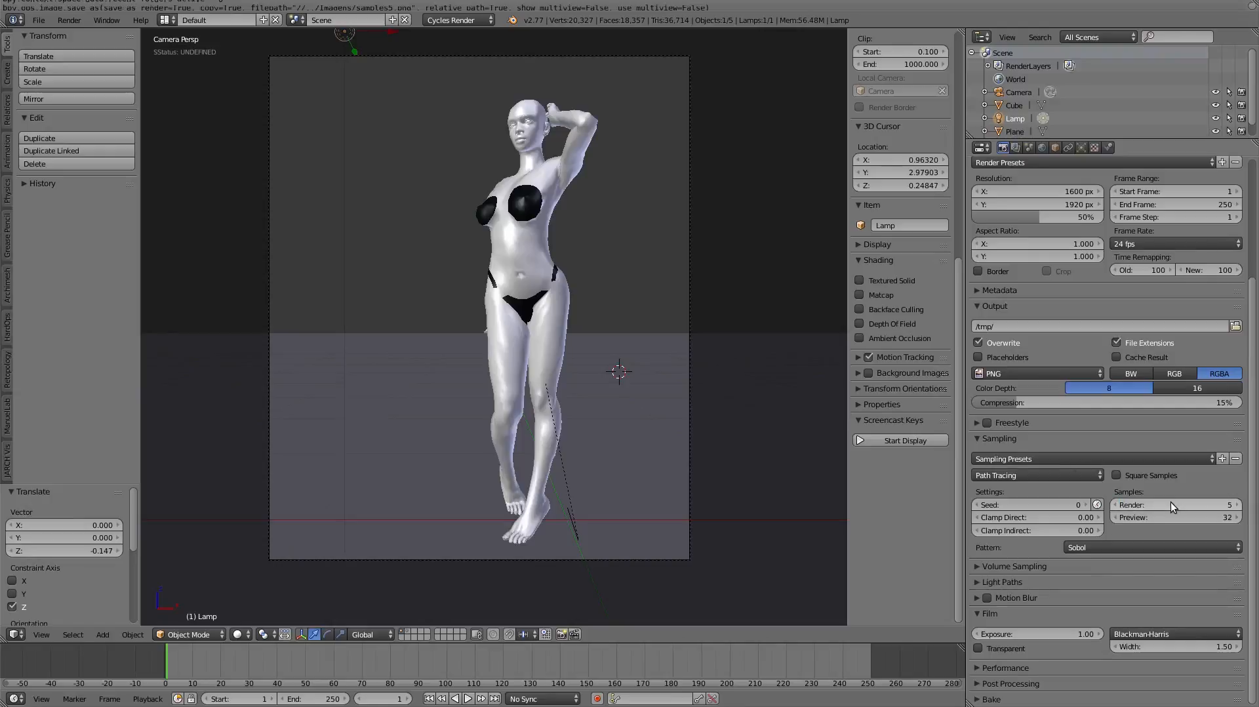
{"action": "key", "text": "F12"}
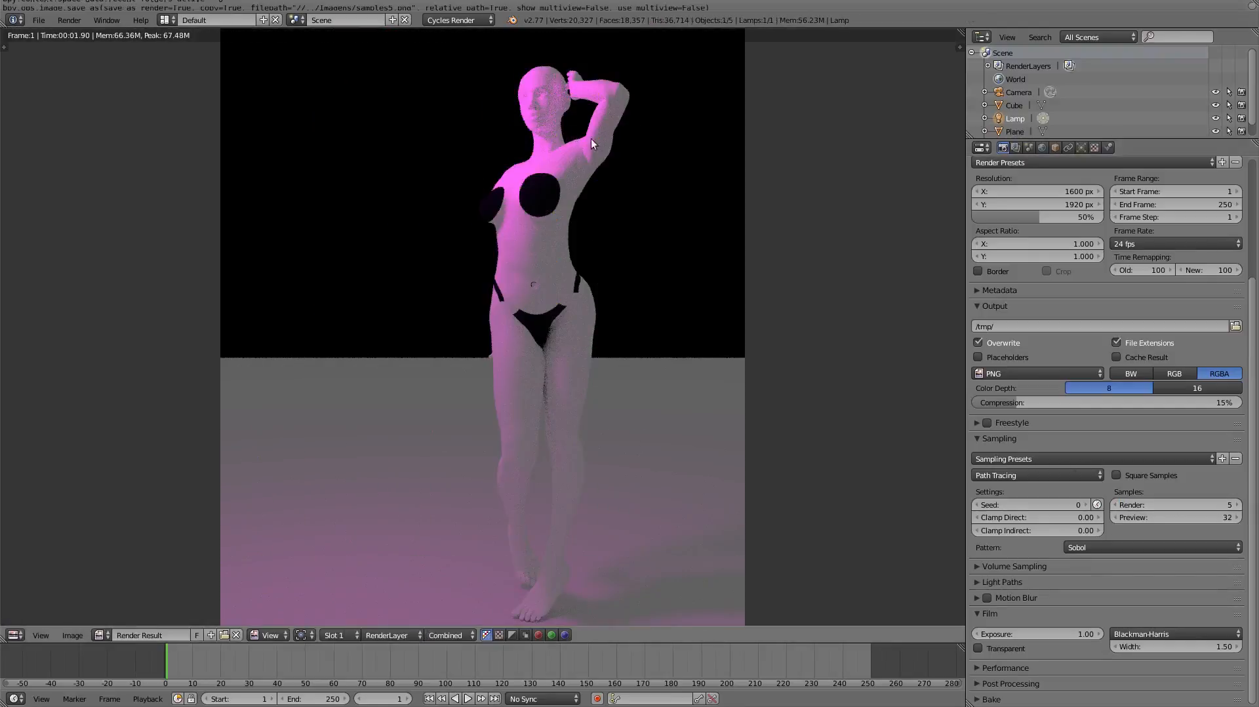
{"action": "scroll", "coordinate": [557, 62], "scroll_direction": "up", "scroll_amount": 7}
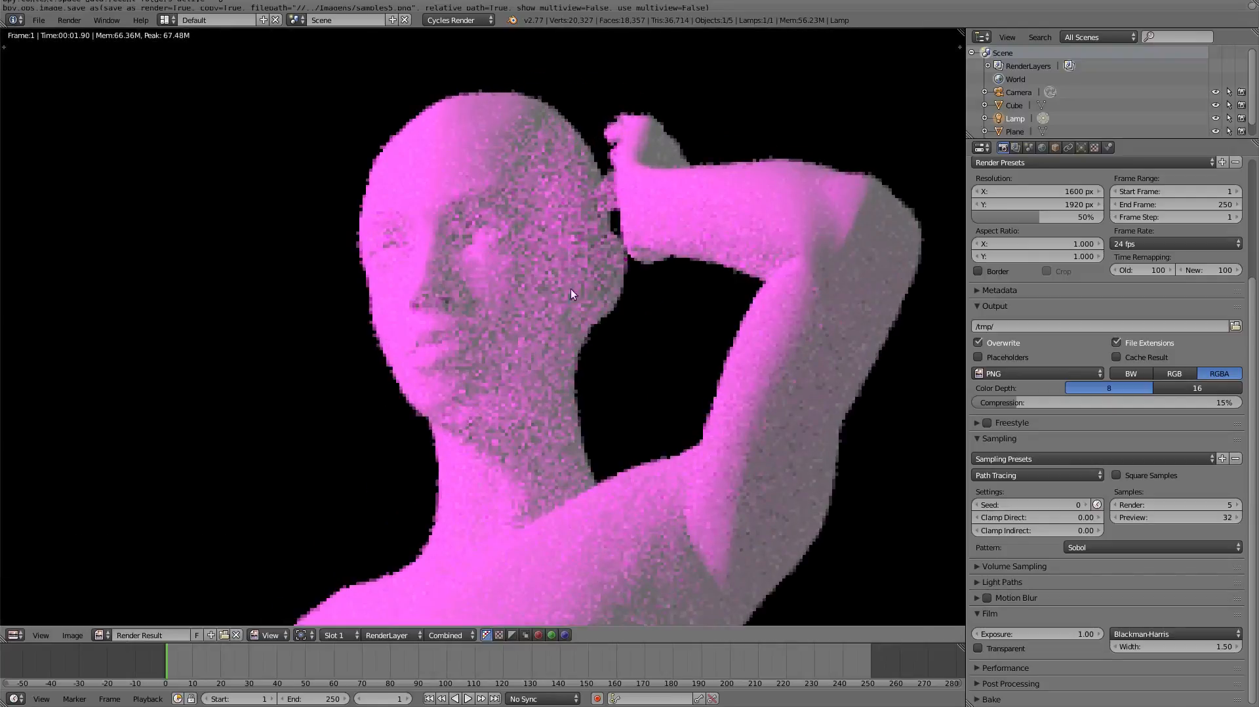
{"action": "scroll", "coordinate": [525, 182], "scroll_direction": "down", "scroll_amount": 4}
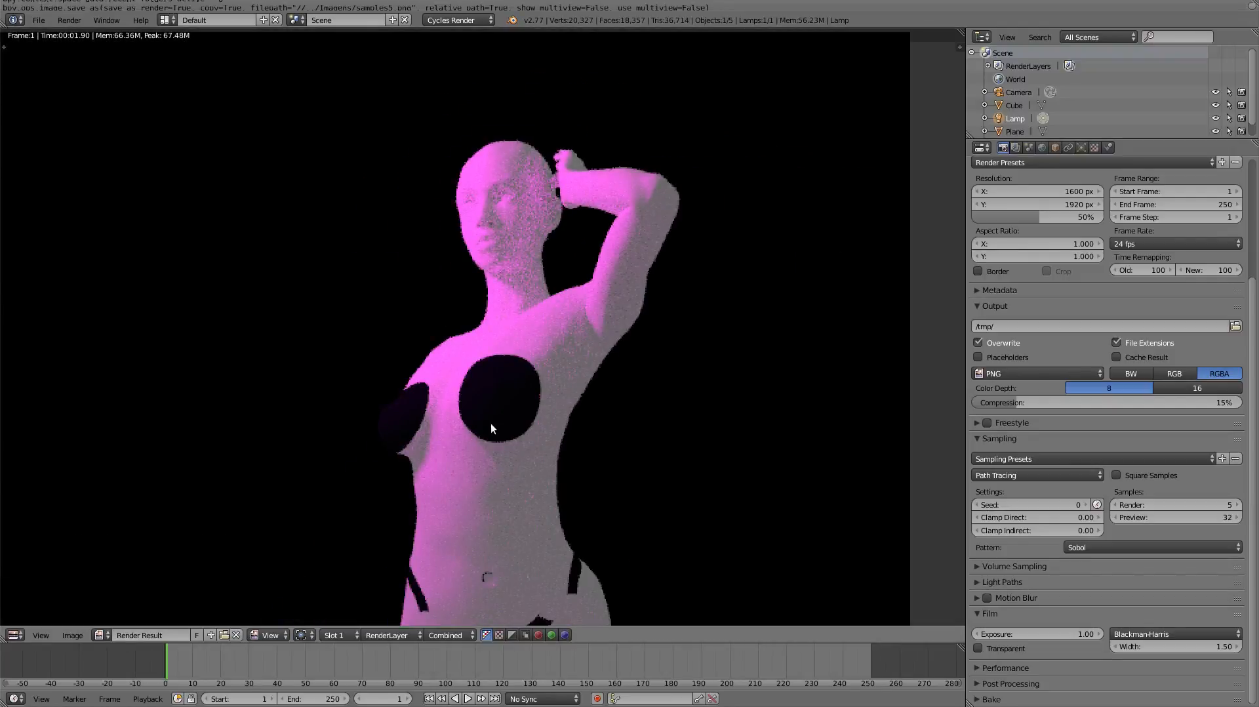
{"action": "scroll", "coordinate": [491, 426], "scroll_direction": "down", "scroll_amount": 4}
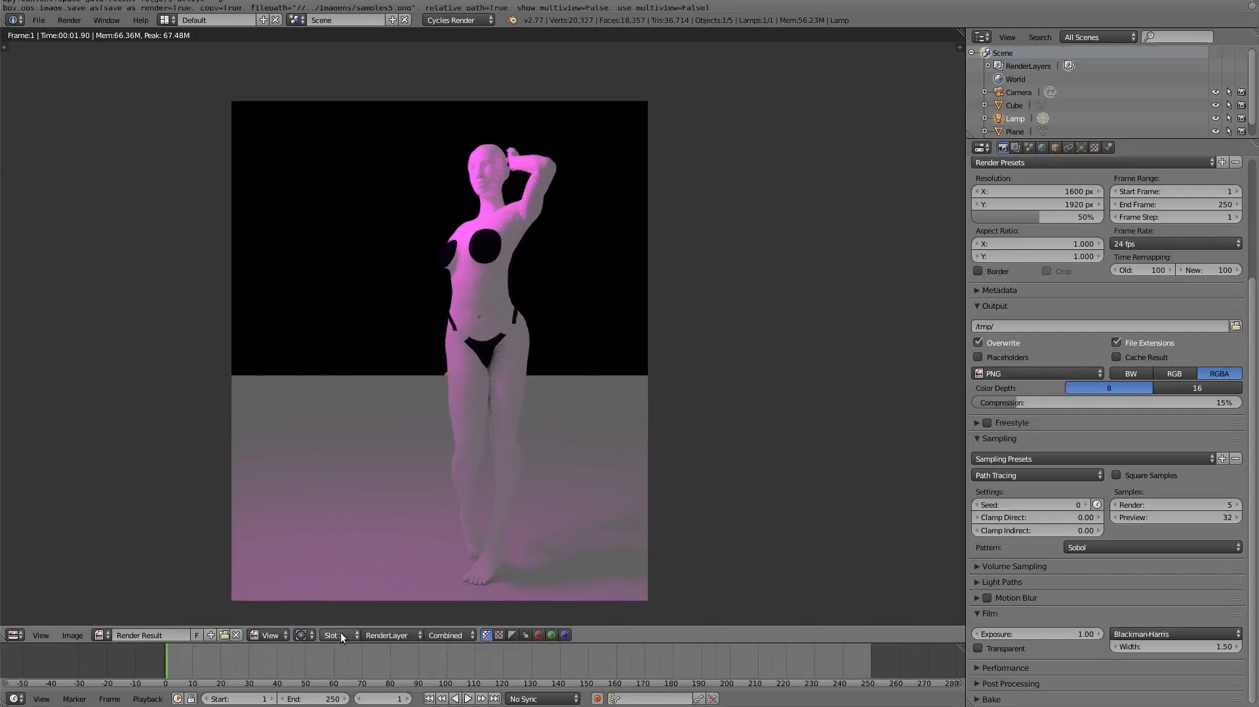
- Switch to render Slot 2, set the render samples to 20, and render the image for a close look at the head
{"action": "left_click", "coordinate": [340, 636]}
{"action": "left_click", "coordinate": [369, 608]}
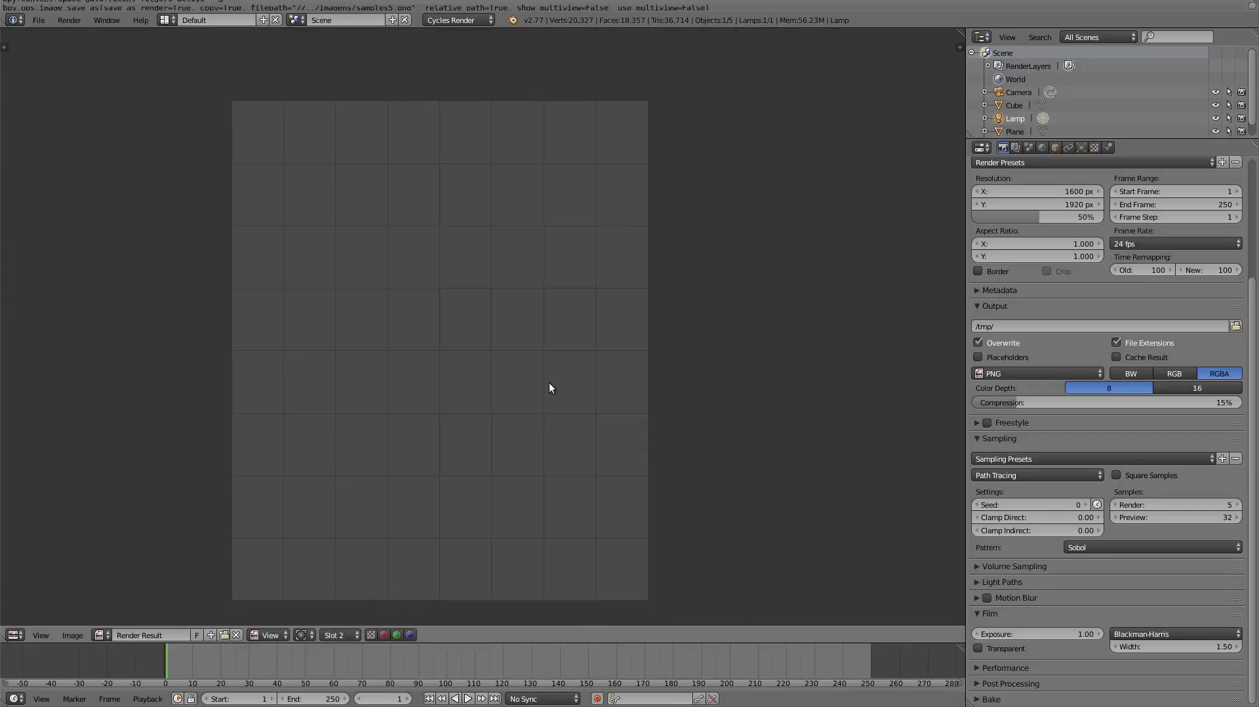
{"action": "left_click", "coordinate": [1191, 505]}
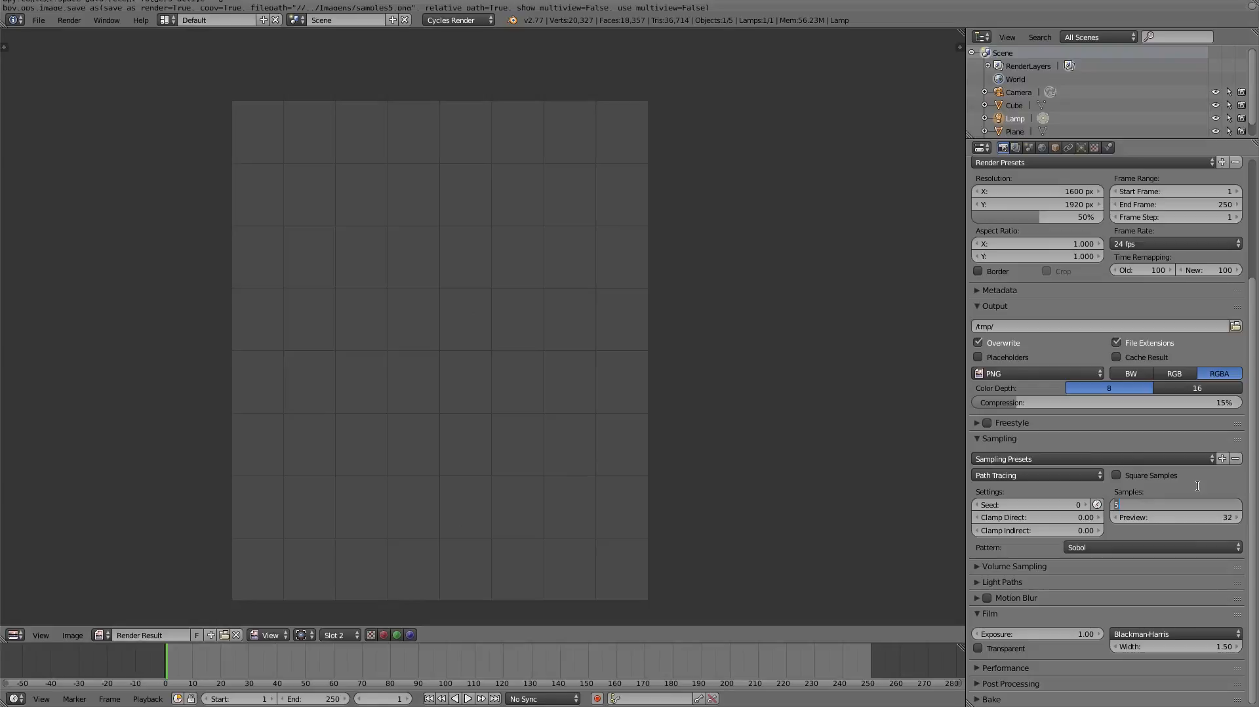
{"action": "type", "text": "20"}
{"action": "key", "text": "Return"}
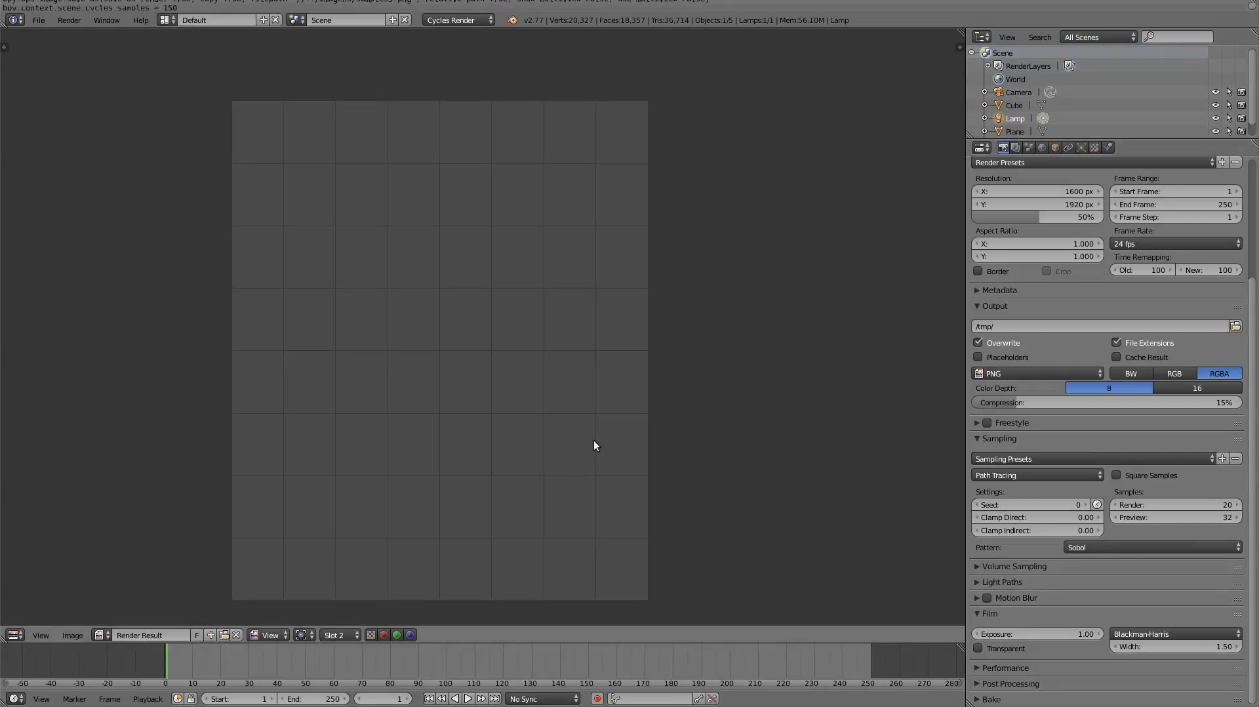
{"action": "key", "text": "F12"}
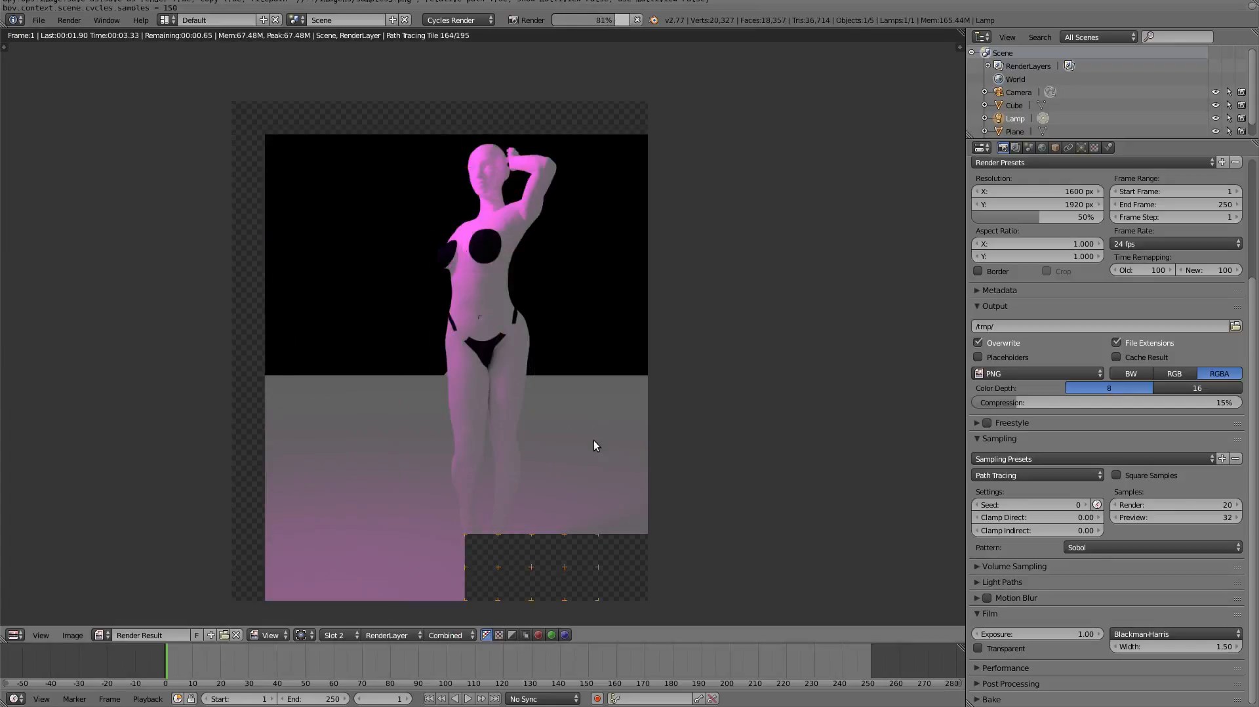
{"action": "scroll", "coordinate": [510, 177], "scroll_direction": "up", "scroll_amount": 7}
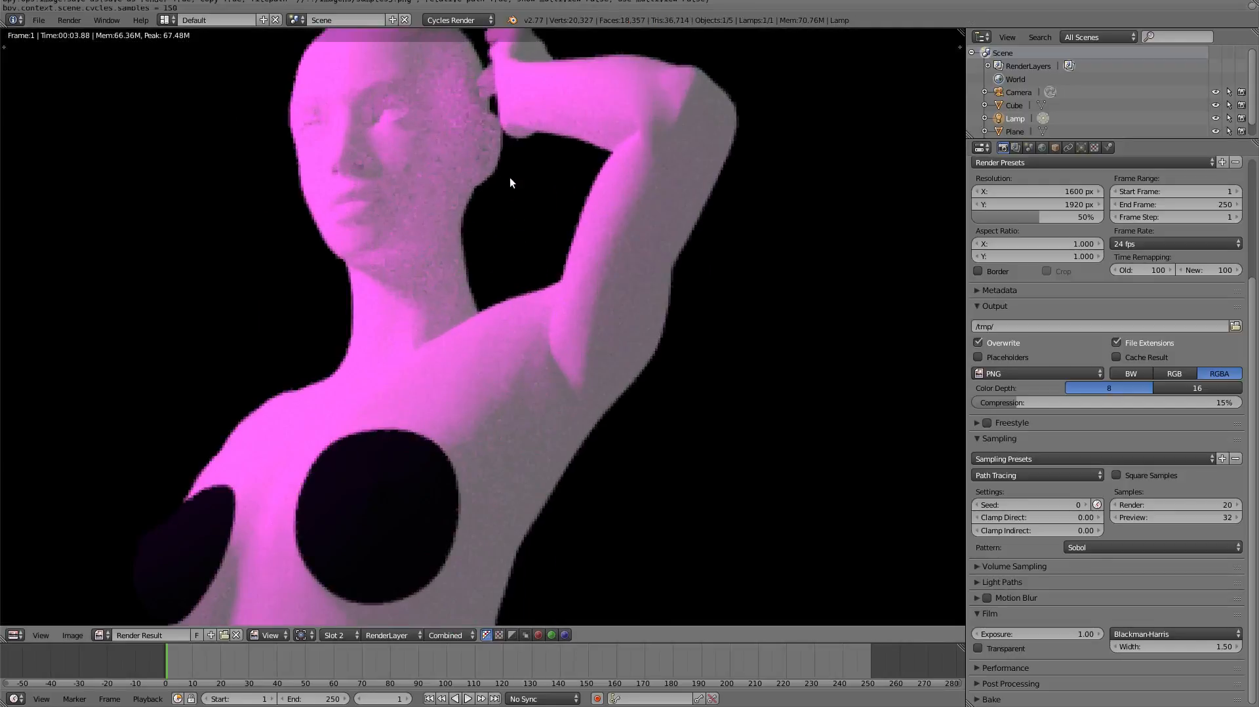
{"action": "middle_click_drag", "start_coordinate": [466, 170], "coordinate": [554, 267]}
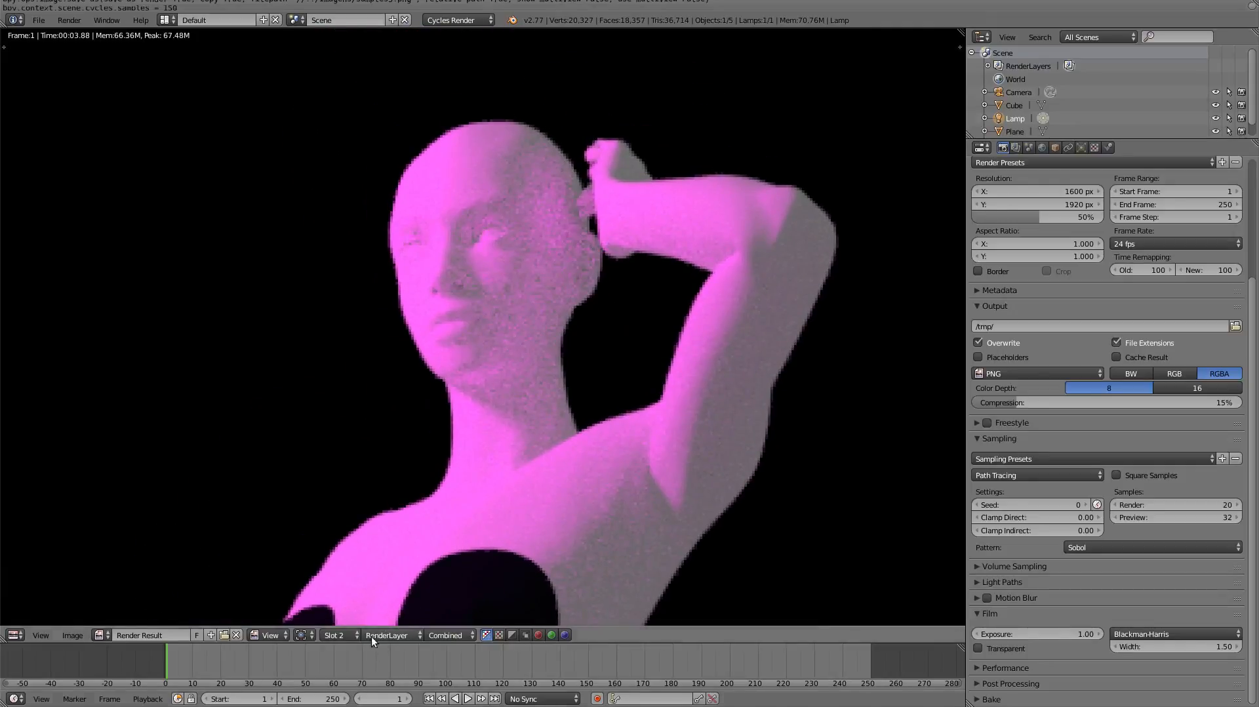
- Compare the noise on the figure between the renders in Slot 1 and Slot 2, ending on Slot 2
{"action": "left_click", "coordinate": [340, 638]}
{"action": "left_click", "coordinate": [353, 619]}
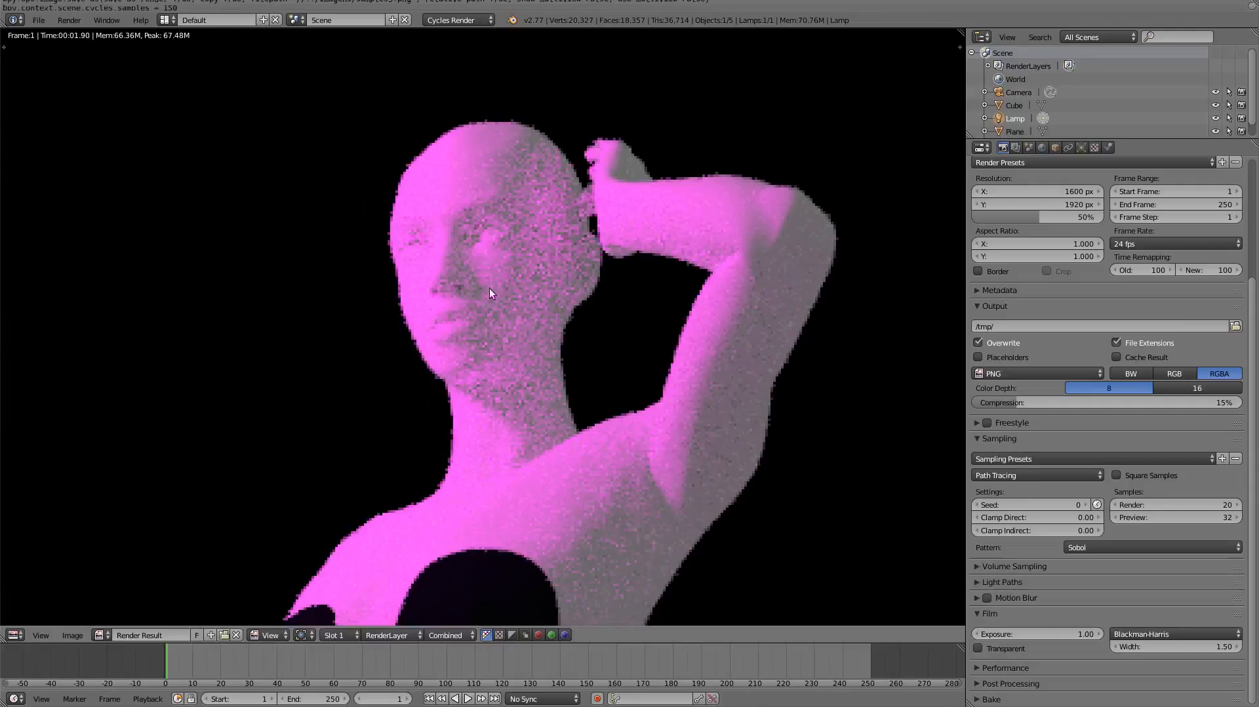
{"action": "left_click", "coordinate": [337, 636]}
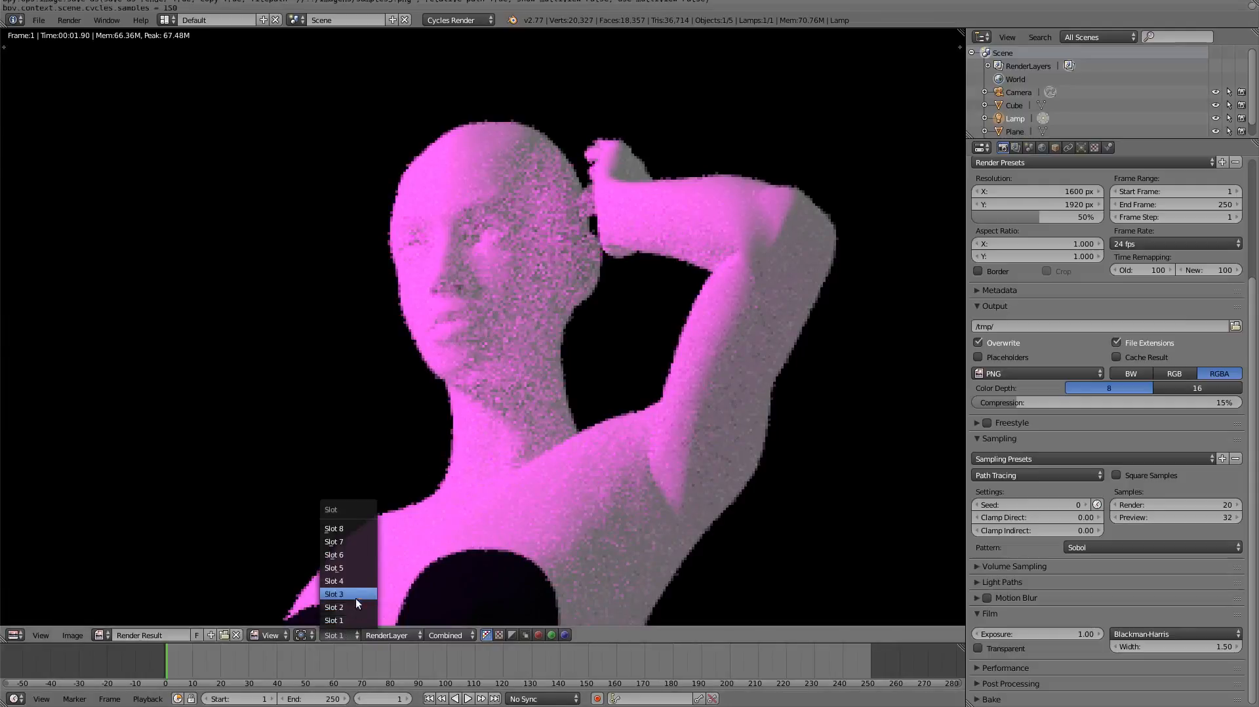
{"action": "left_click", "coordinate": [356, 606]}
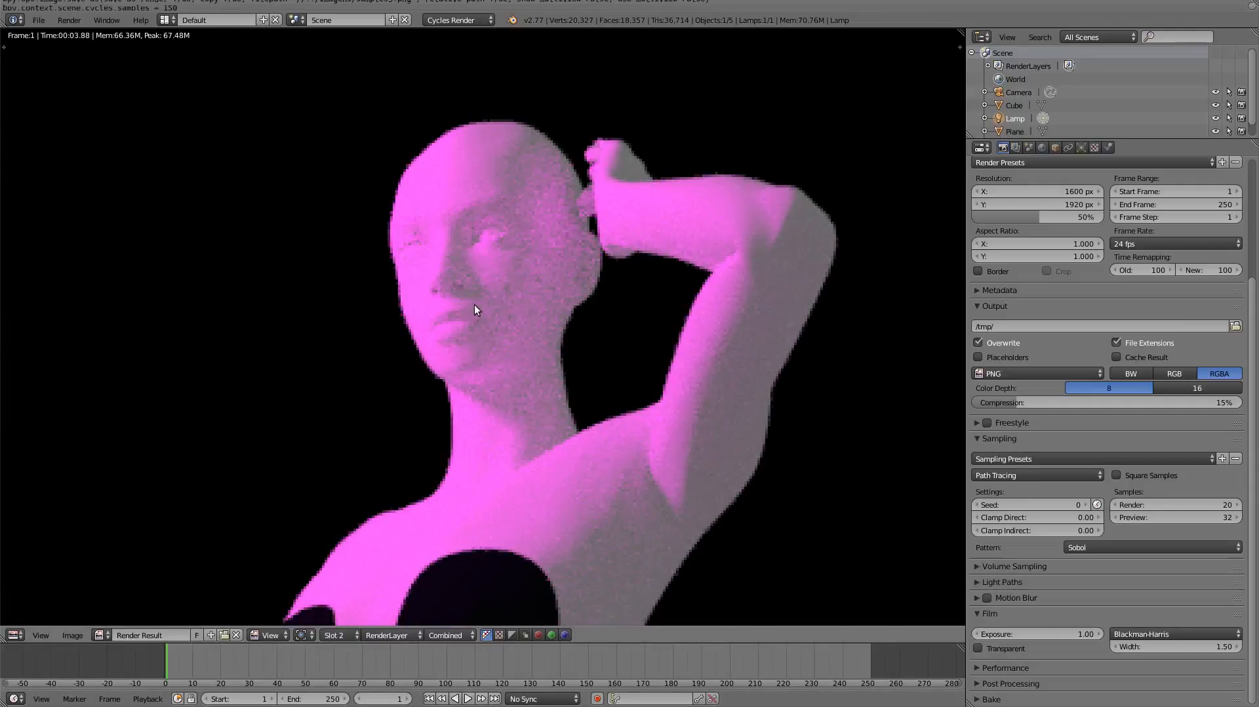
{"action": "scroll", "coordinate": [474, 304], "scroll_direction": "down", "scroll_amount": 7}
{"action": "middle_click_drag", "start_coordinate": [588, 374], "coordinate": [634, 258]}
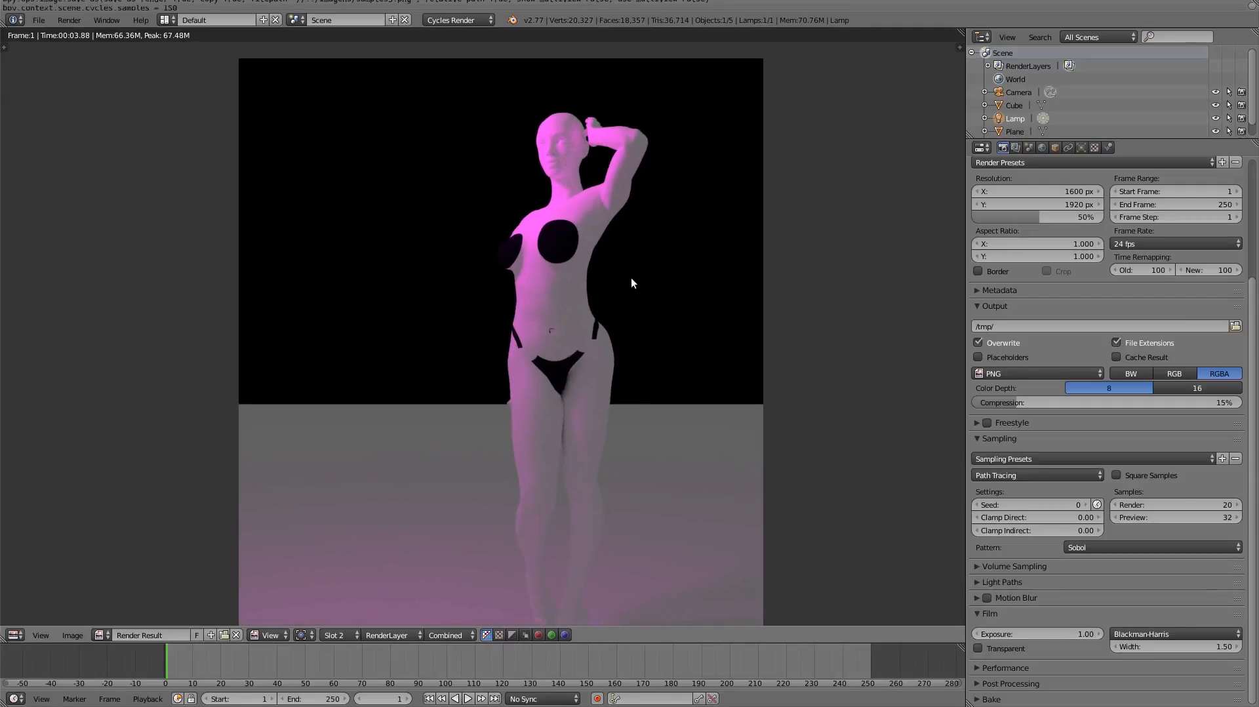
- Render the still image again in Slot 2 with the current sampling settings
{"action": "key", "text": "F12"}
{"action": "left_click", "coordinate": [74, 23]}
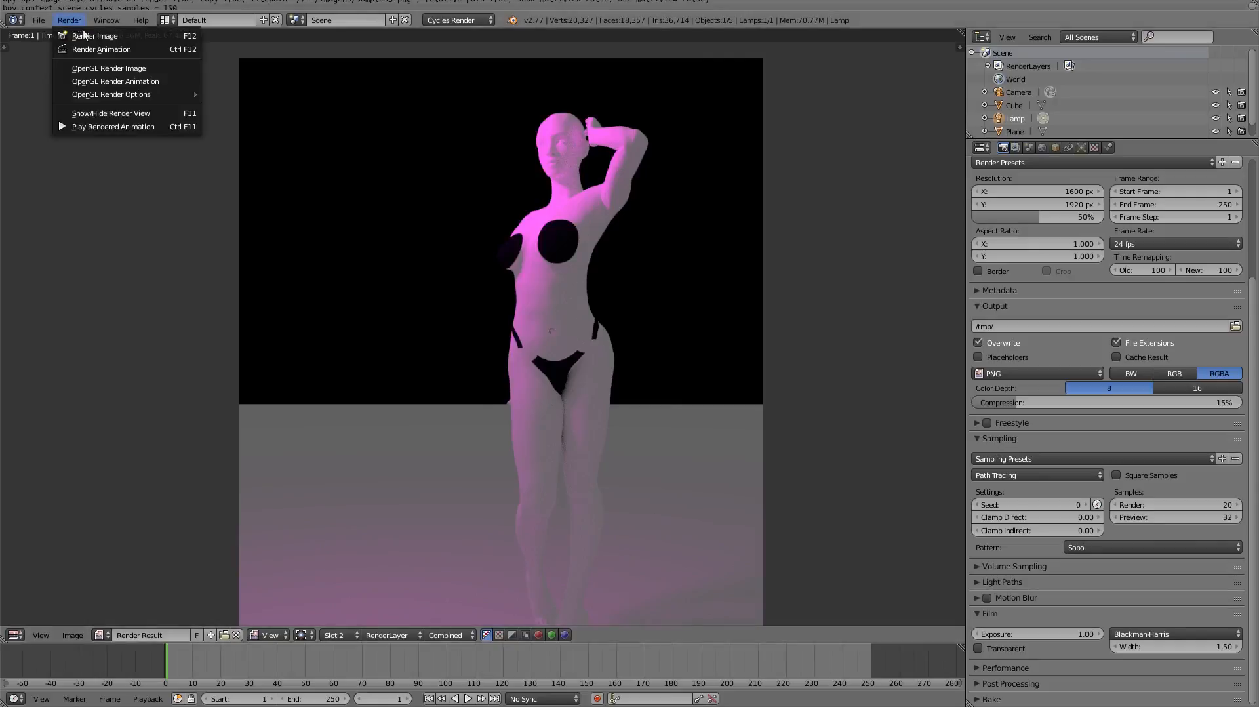
{"action": "left_click", "coordinate": [119, 38]}
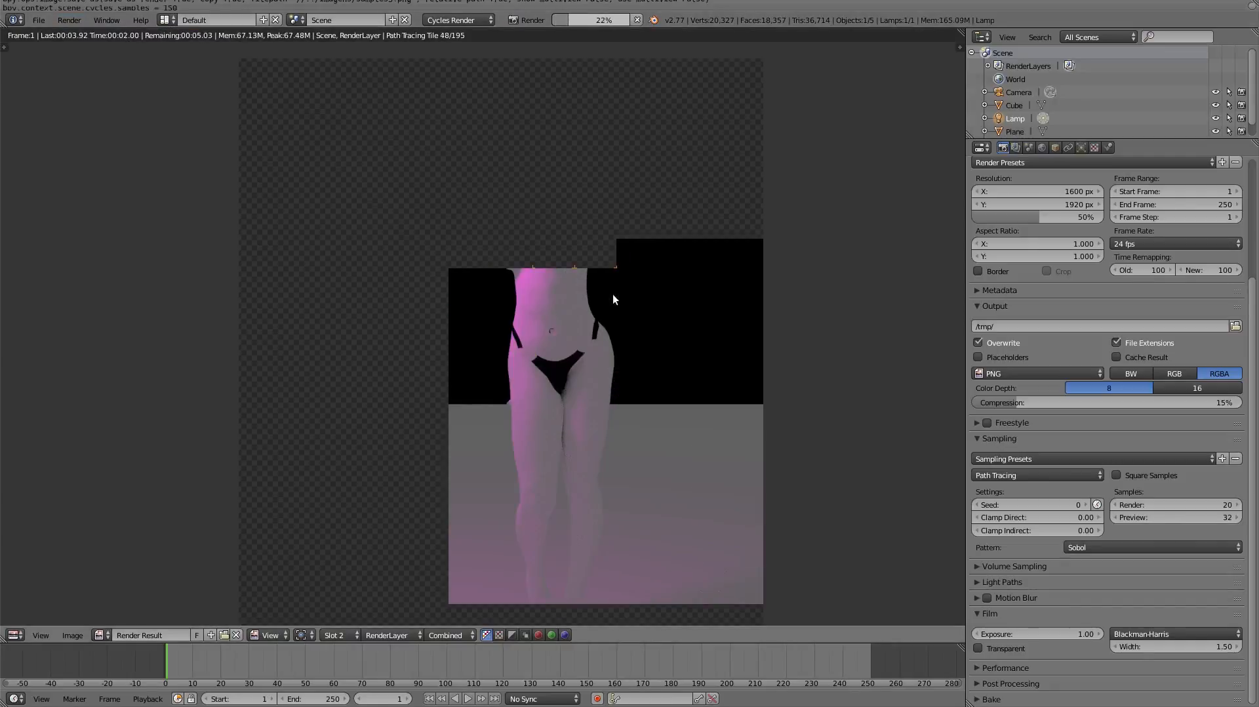
{"action": "scroll", "coordinate": [1077, 324], "scroll_direction": "up", "scroll_amount": 5}
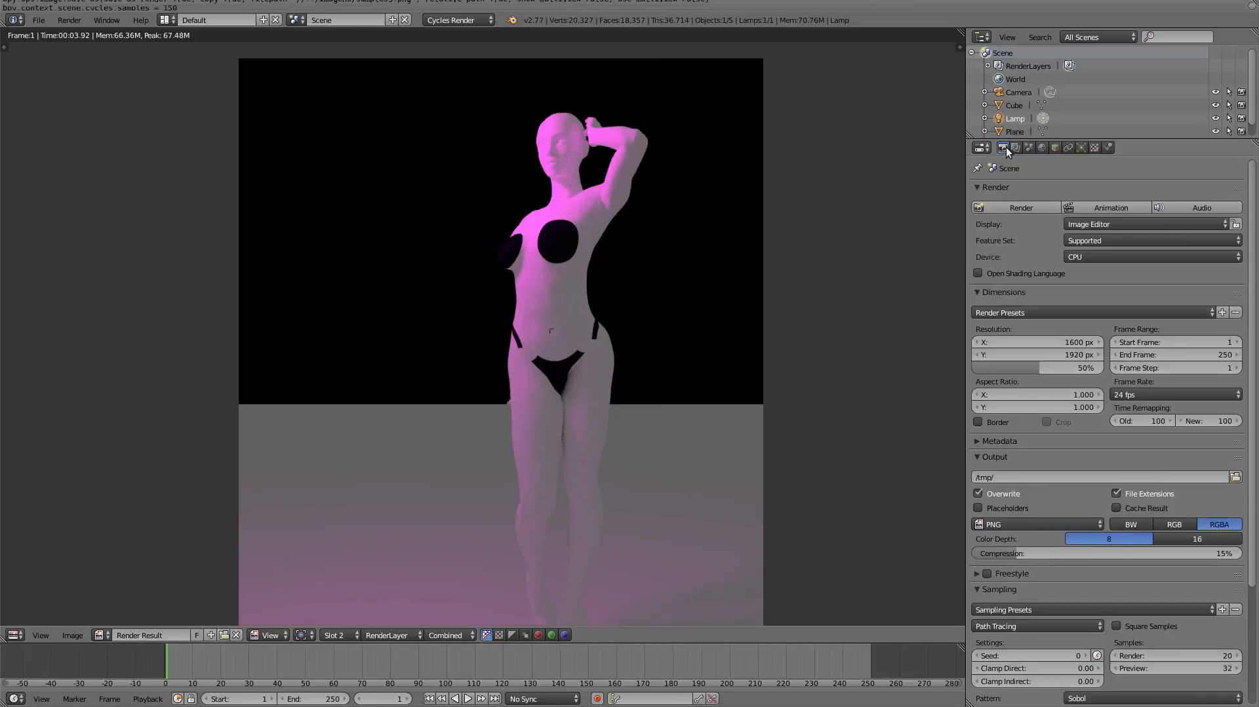
{"action": "left_click", "coordinate": [1025, 208]}
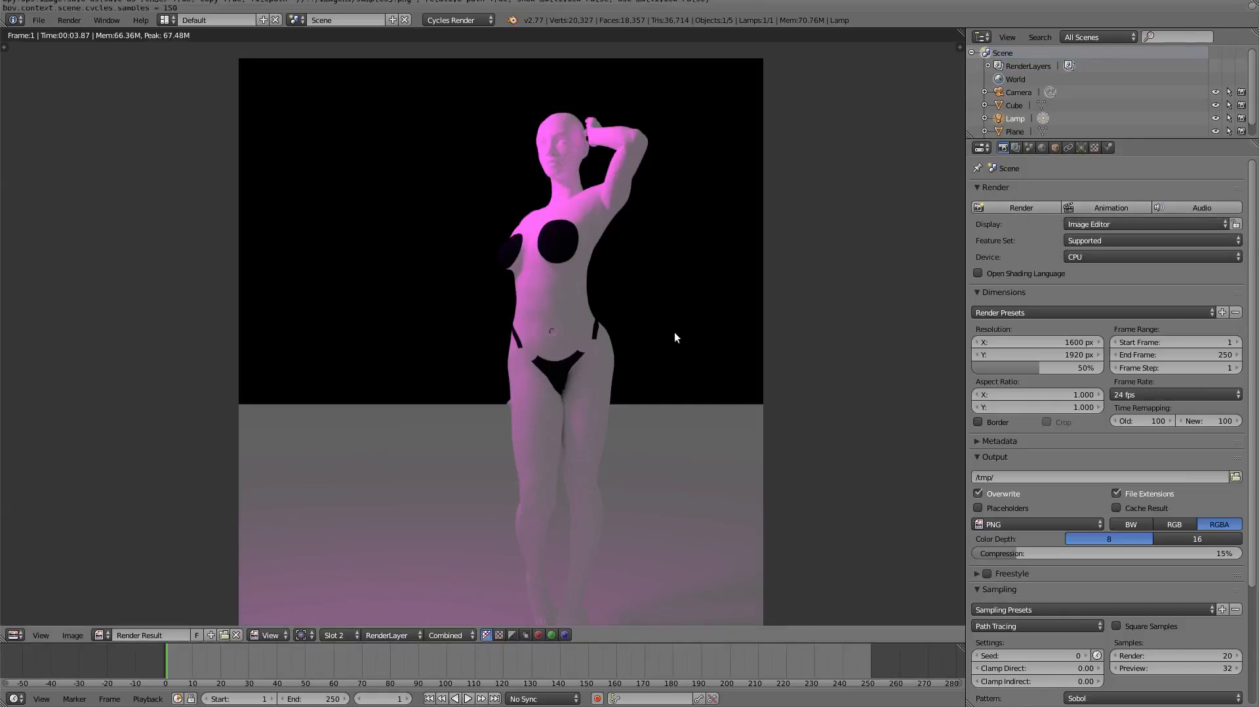
- Switch to the browser presentation, examine the "Samples 5 vs 150" comparison, and advance to the Sampling slide about the seed
{"action": "key", "text": "alt+Tab"}
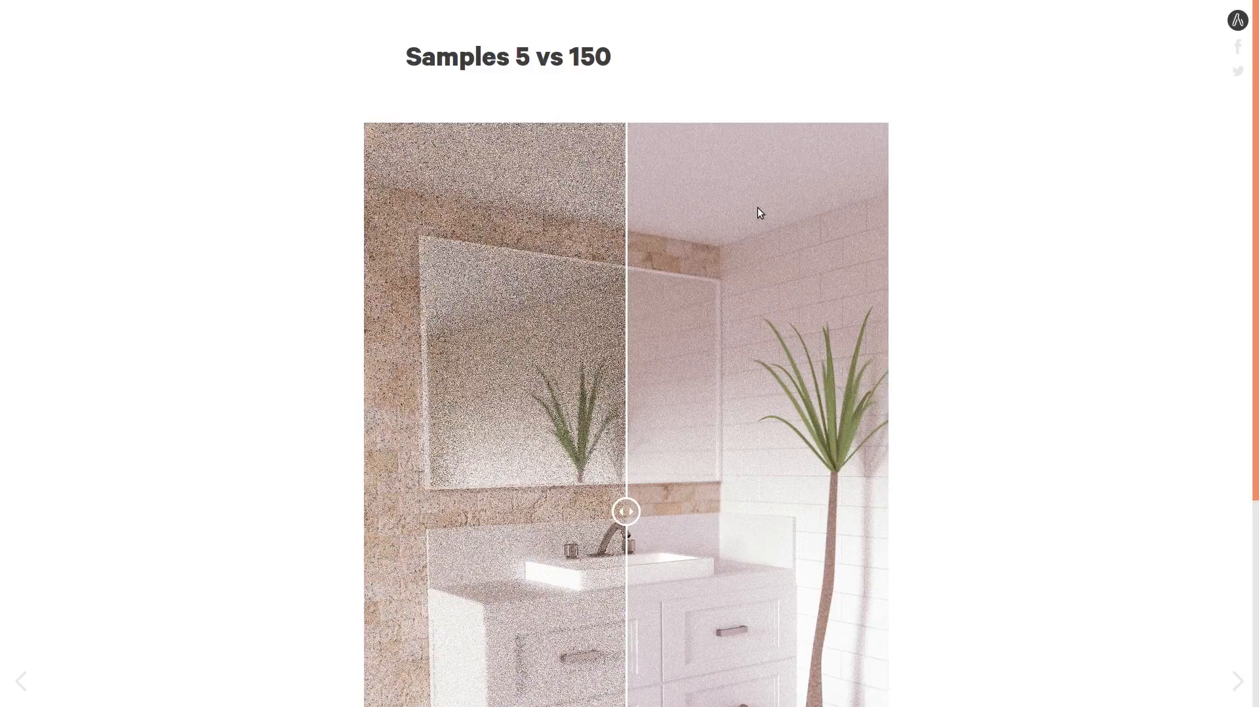
{"action": "scroll", "coordinate": [757, 210], "scroll_direction": "down", "scroll_amount": 3}
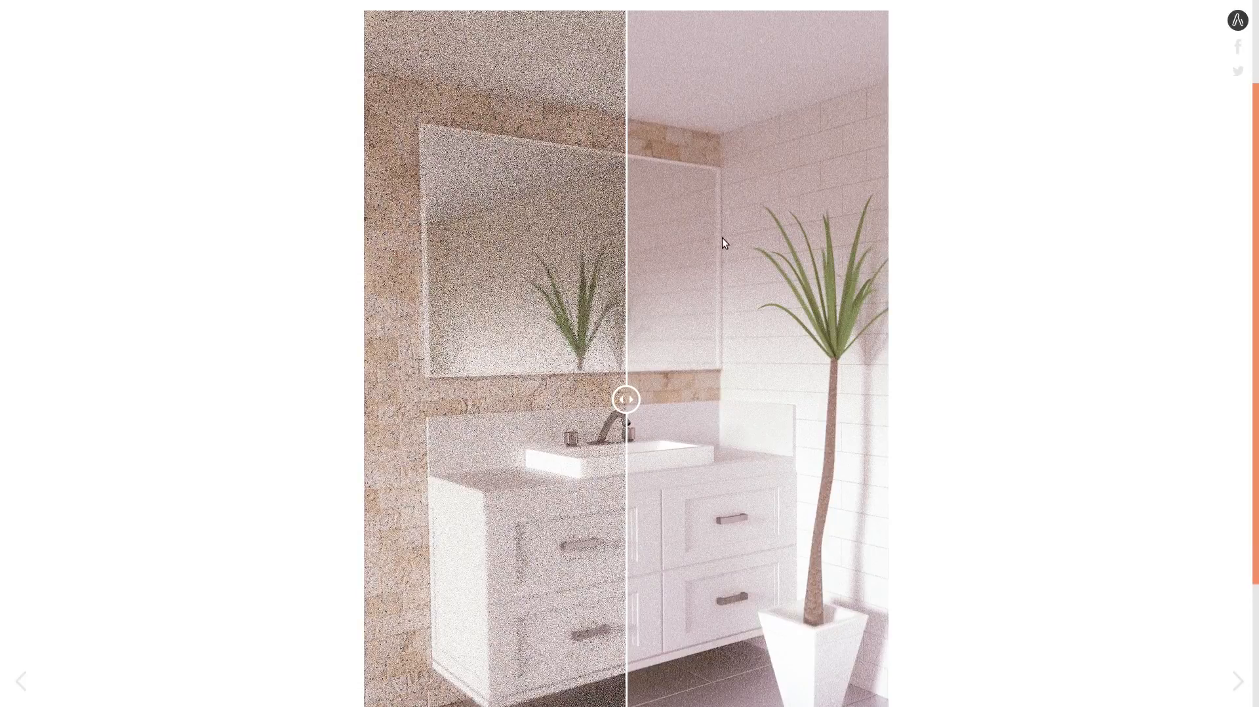
{"action": "scroll", "coordinate": [722, 237], "scroll_direction": "up", "scroll_amount": 3}
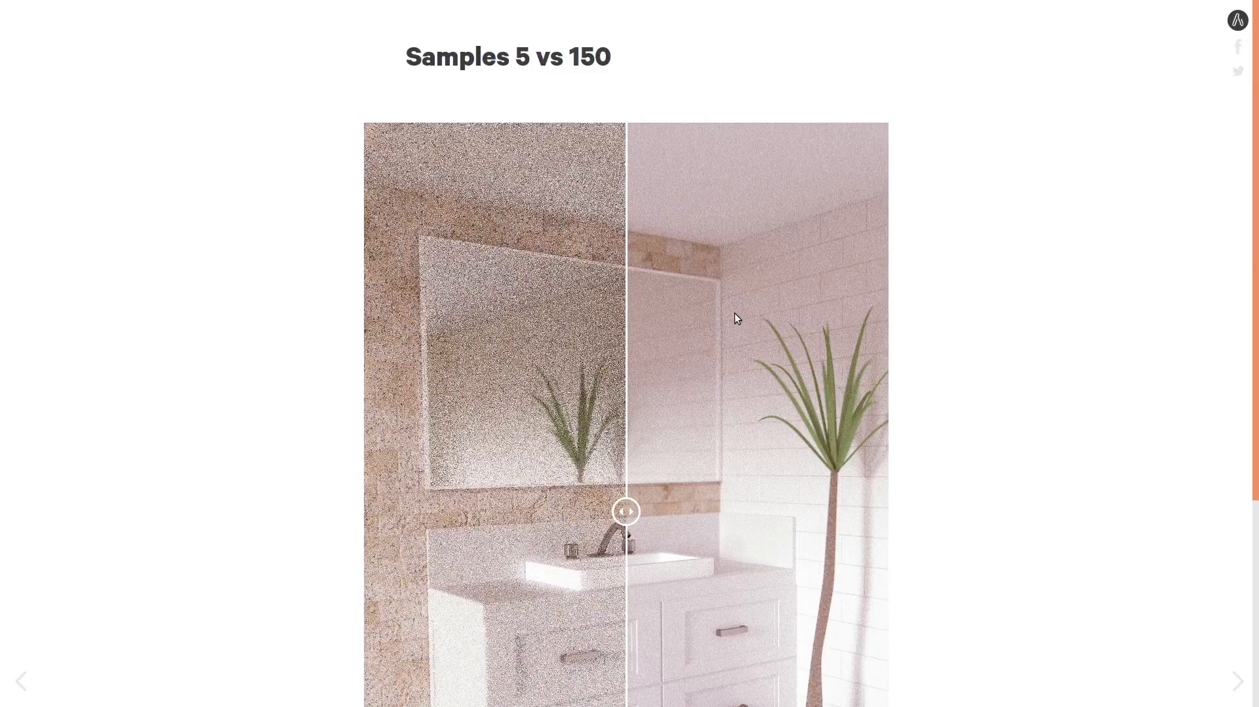
{"action": "key", "text": "Right"}
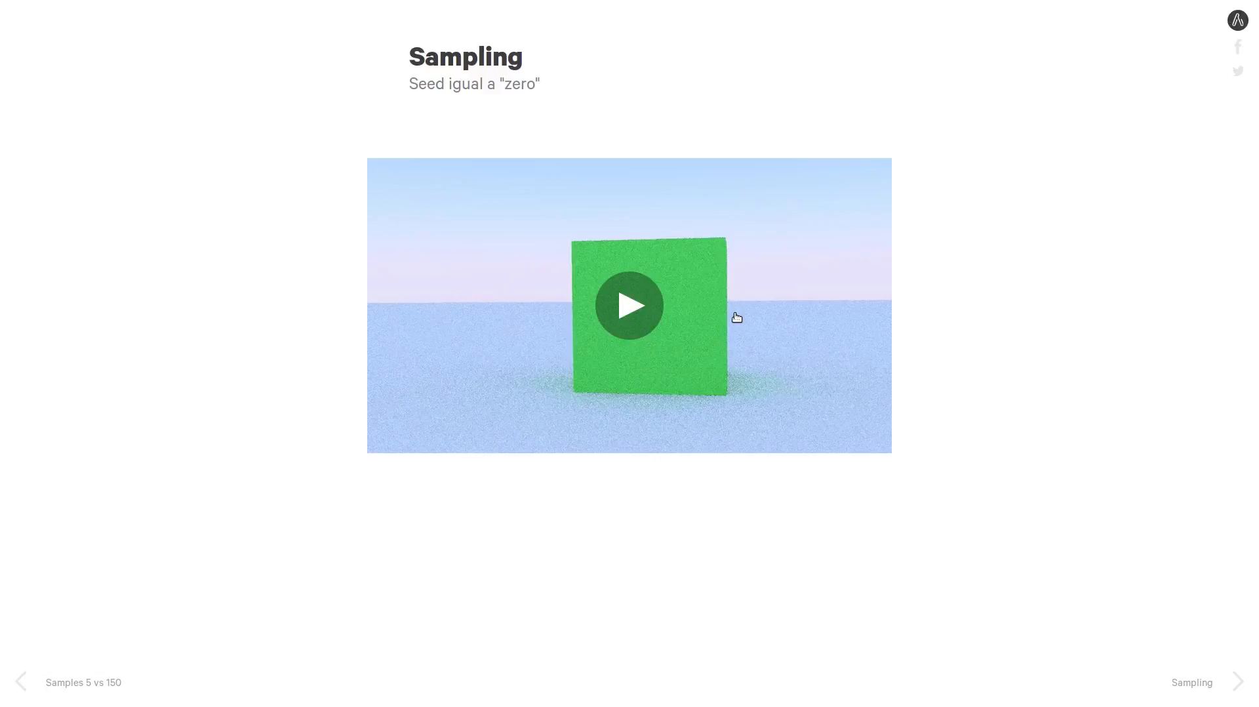
- Switch back to Blender, leave the render result view, and set the sampling seed to 1
{"action": "key", "text": "alt+Tab"}
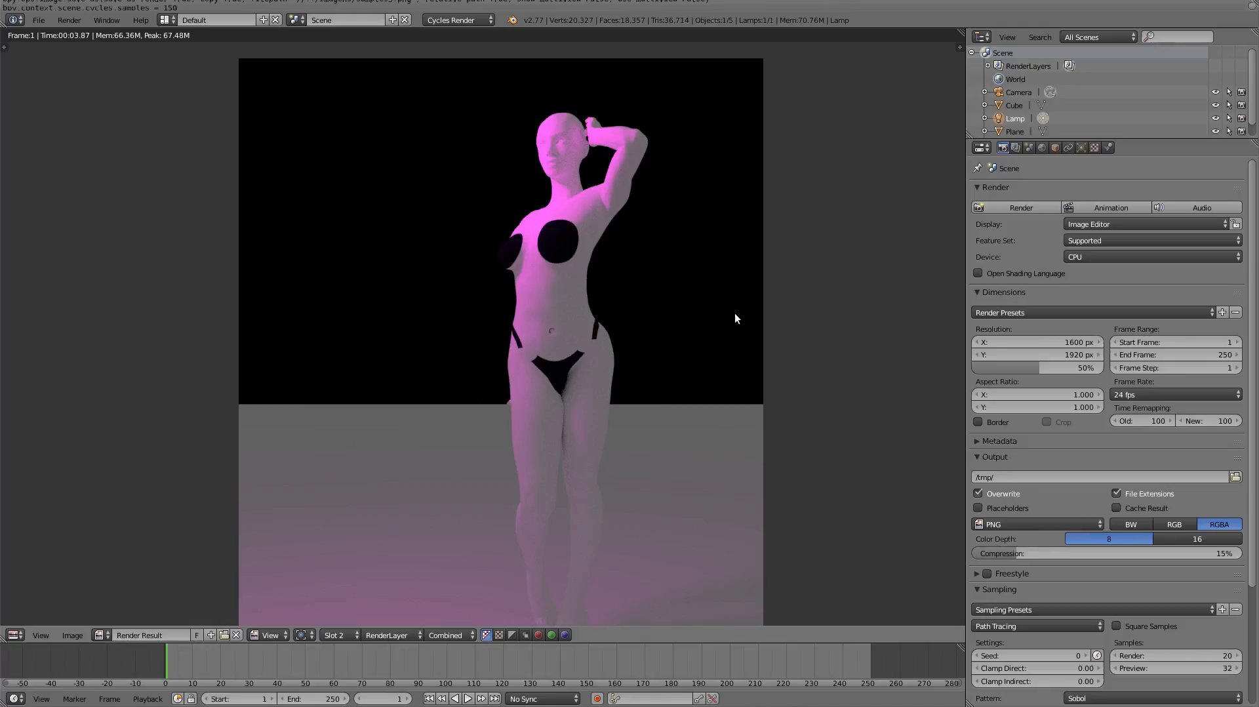
{"action": "key", "text": "Escape"}
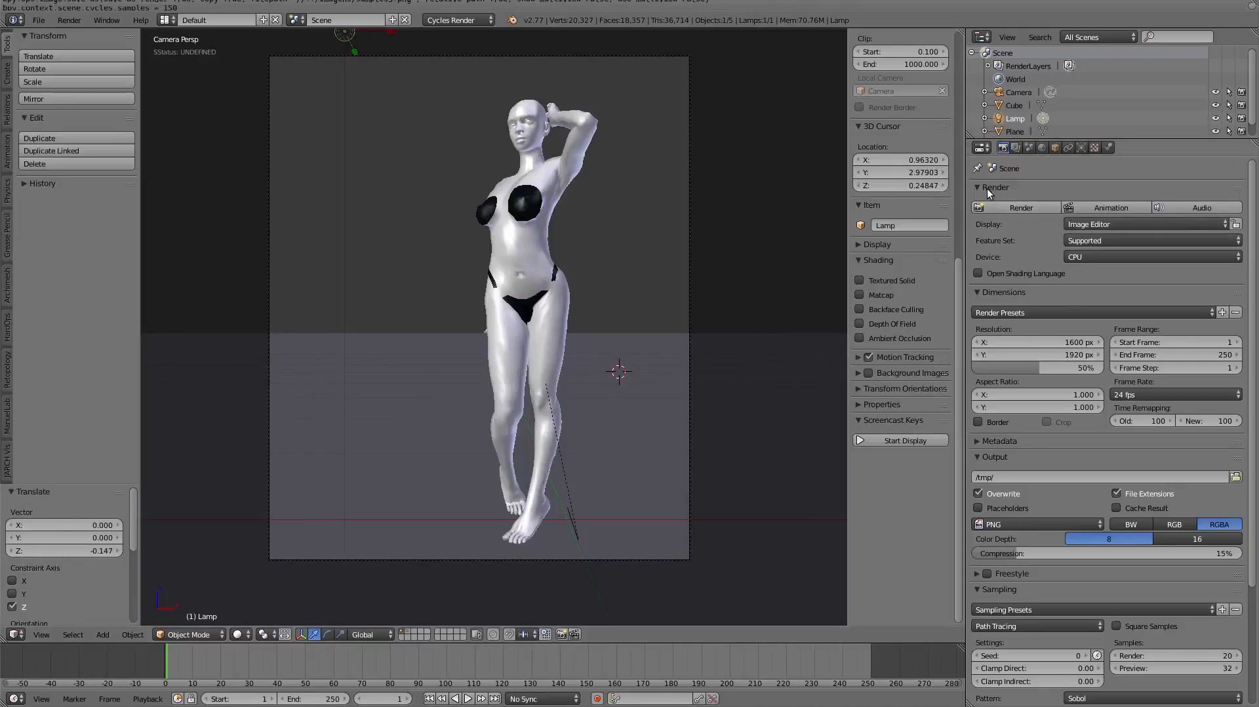
{"action": "scroll", "coordinate": [991, 443], "scroll_direction": "down", "scroll_amount": 6}
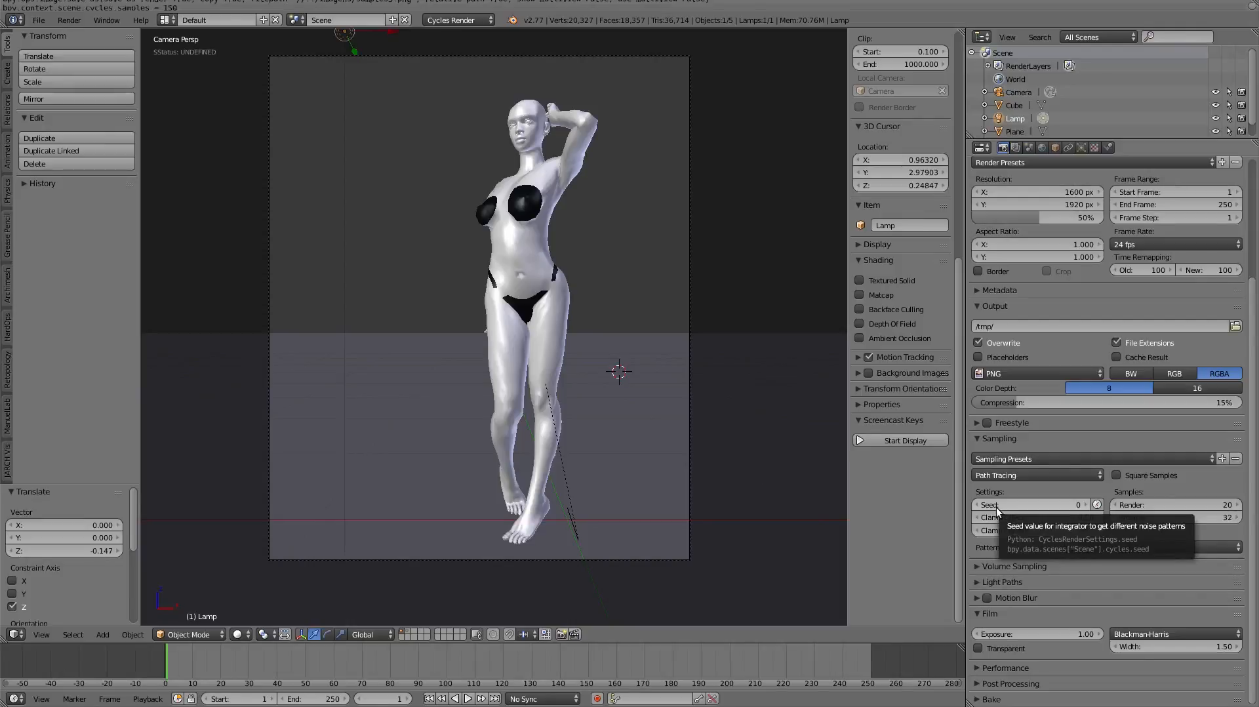
{"action": "left_click", "coordinate": [1086, 505]}
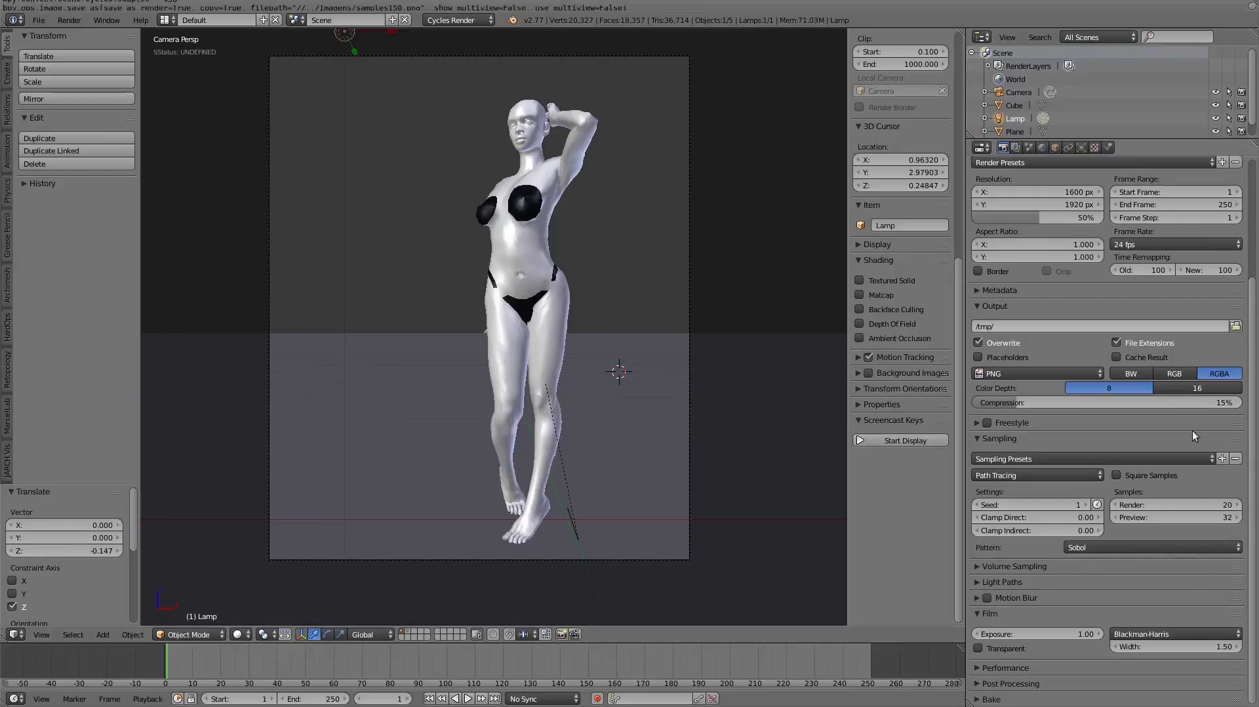
- Lower the render samples to 5
{"action": "left_click", "coordinate": [1161, 506]}
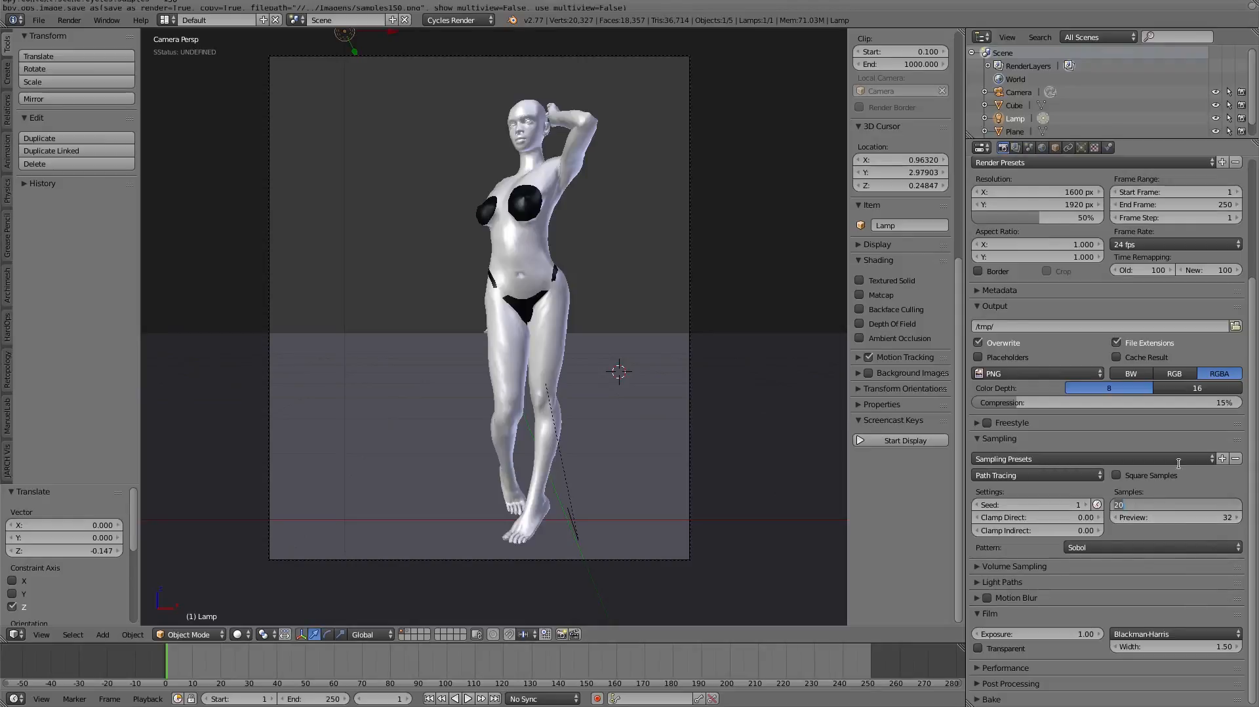
{"action": "type", "text": "5"}
{"action": "key", "text": "Return"}
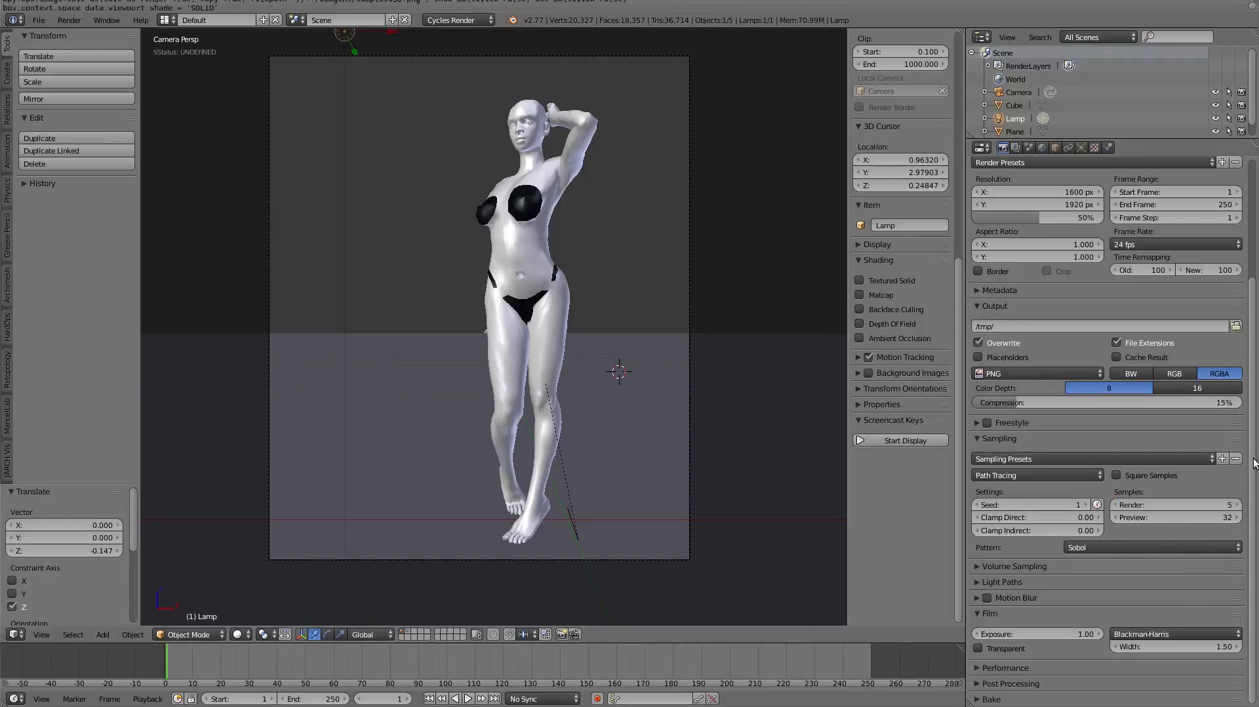
- Set the render samples to 3, render the image, and inspect the noise pattern on the head and torso
{"action": "left_click", "coordinate": [1187, 504]}
{"action": "type", "text": "3"}
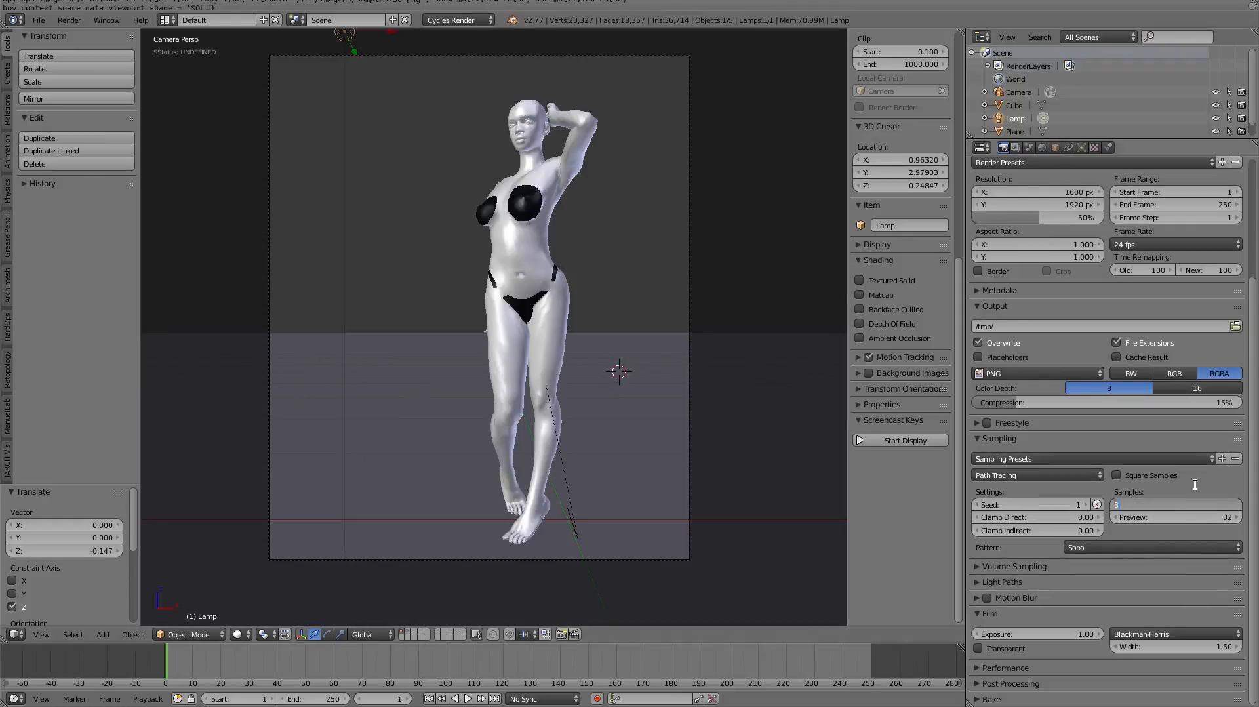
{"action": "key", "text": "Return"}
{"action": "key", "text": "F12"}
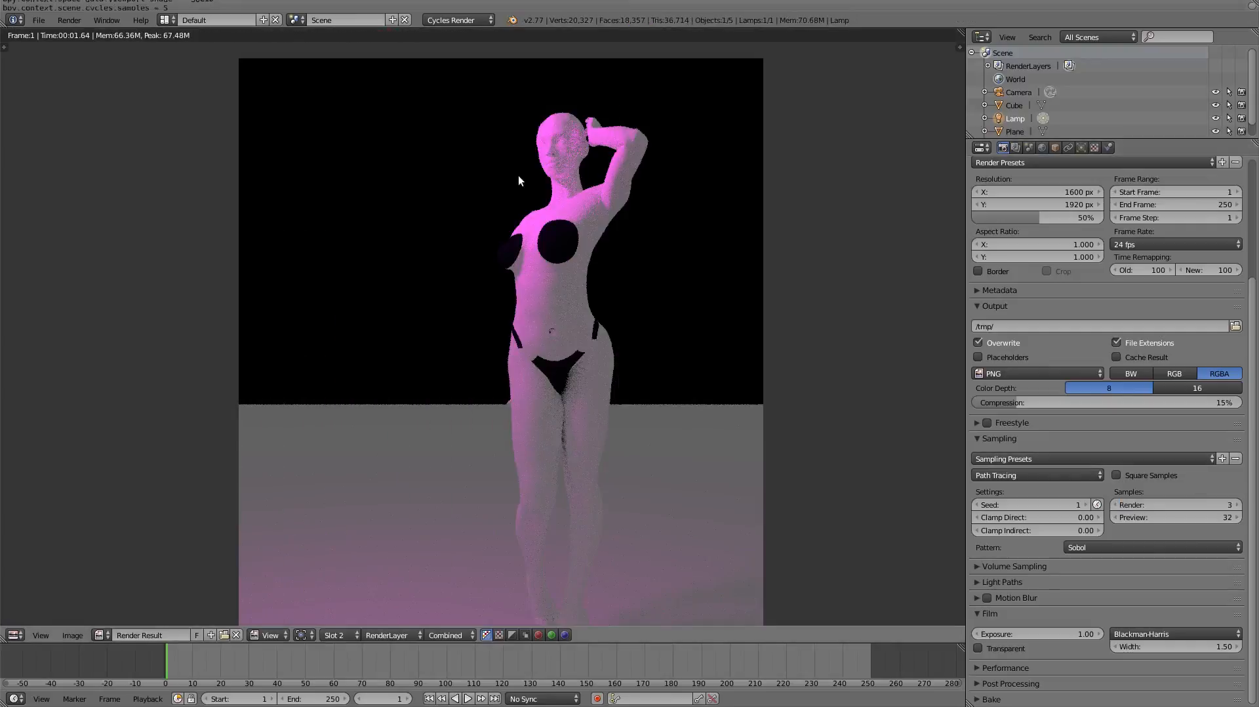
{"action": "scroll", "coordinate": [562, 153], "scroll_direction": "up", "scroll_amount": 7}
{"action": "scroll", "coordinate": [586, 270], "scroll_direction": "down", "scroll_amount": 2}
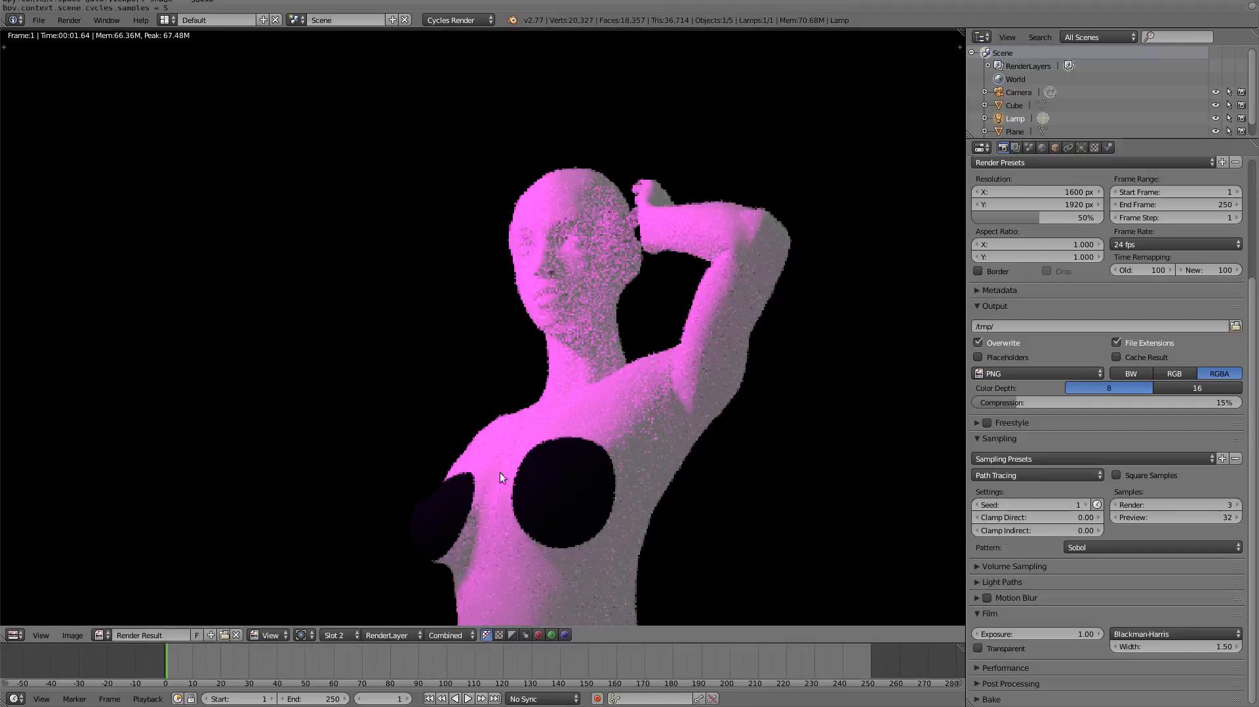
- Render the figure into Slot 3 with the sampling seed set to 3
{"action": "left_click", "coordinate": [343, 634]}
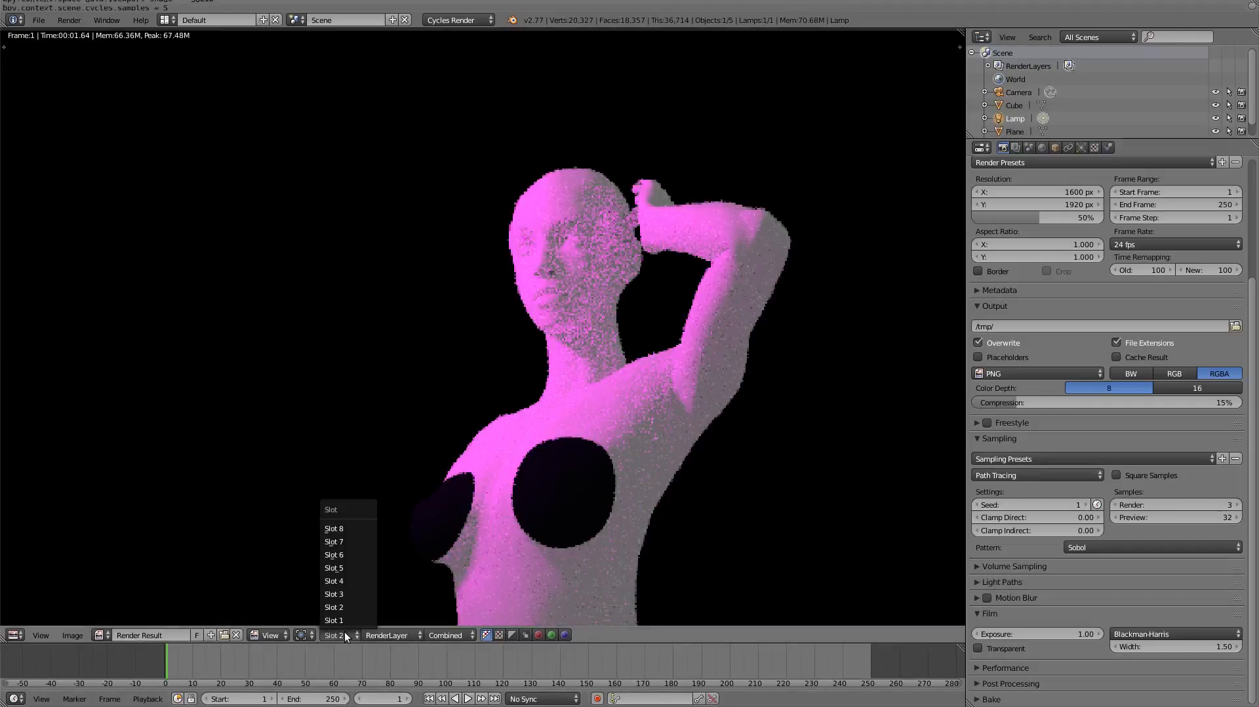
{"action": "left_click", "coordinate": [353, 593]}
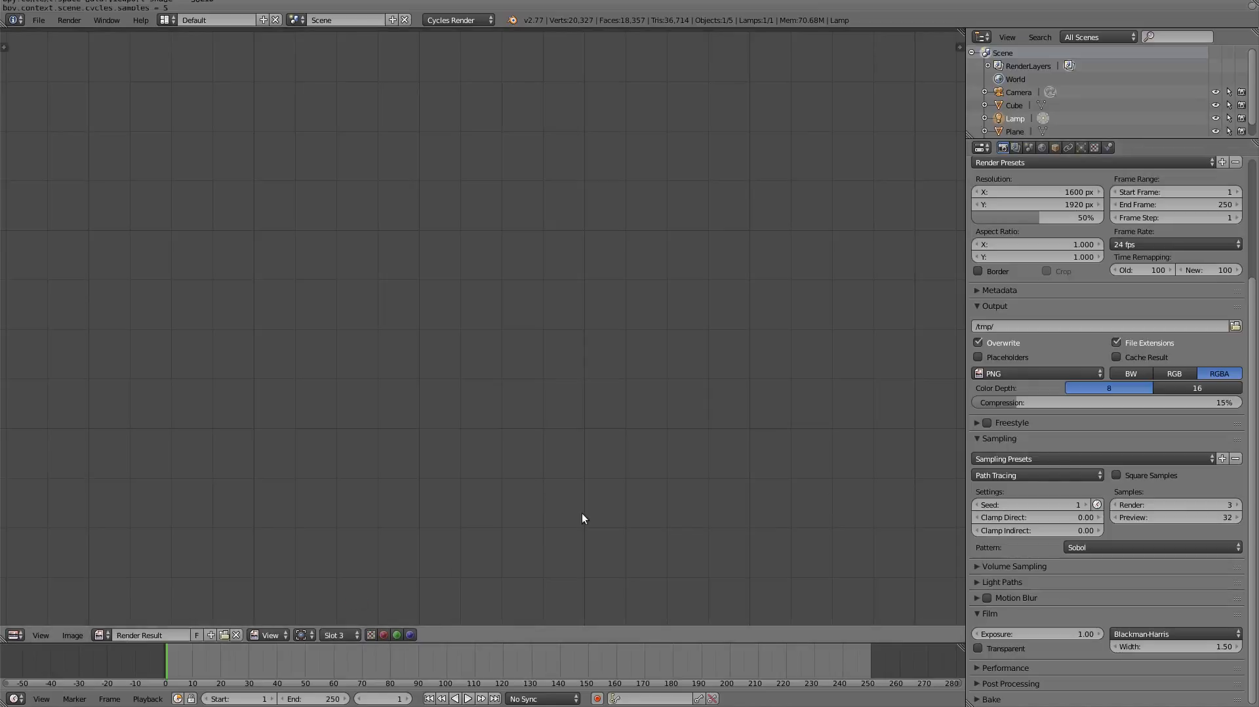
{"action": "left_click", "coordinate": [1087, 506]}
{"action": "left_click", "coordinate": [1087, 505]}
{"action": "key", "text": "F12"}
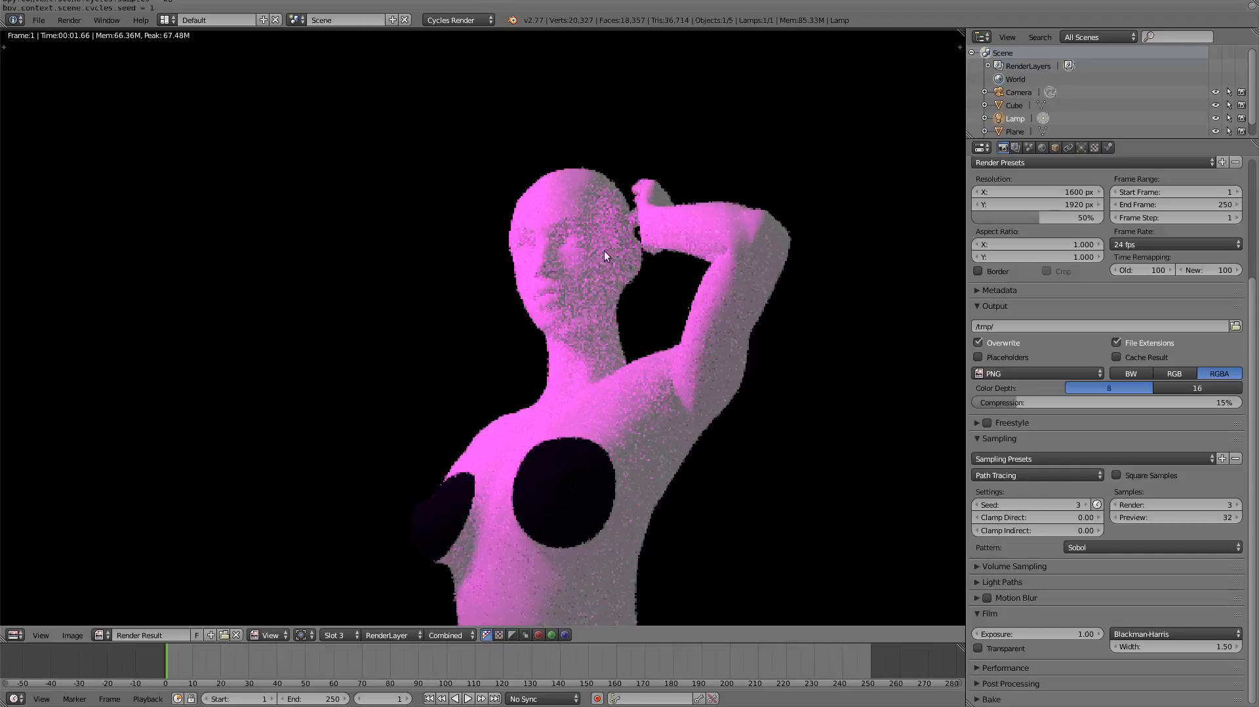
- Compare the noise patterns on the figure between the renders in Slot 2 and Slot 3
{"action": "left_click", "coordinate": [341, 635]}
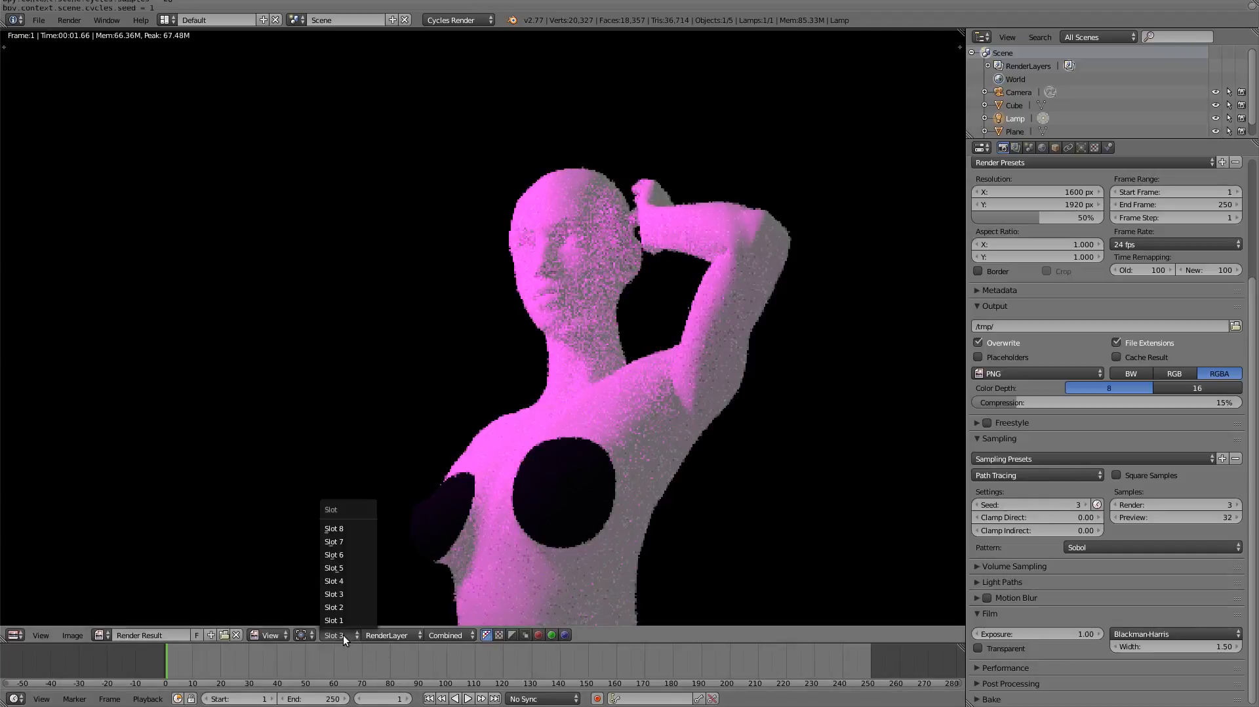
{"action": "left_click", "coordinate": [352, 606]}
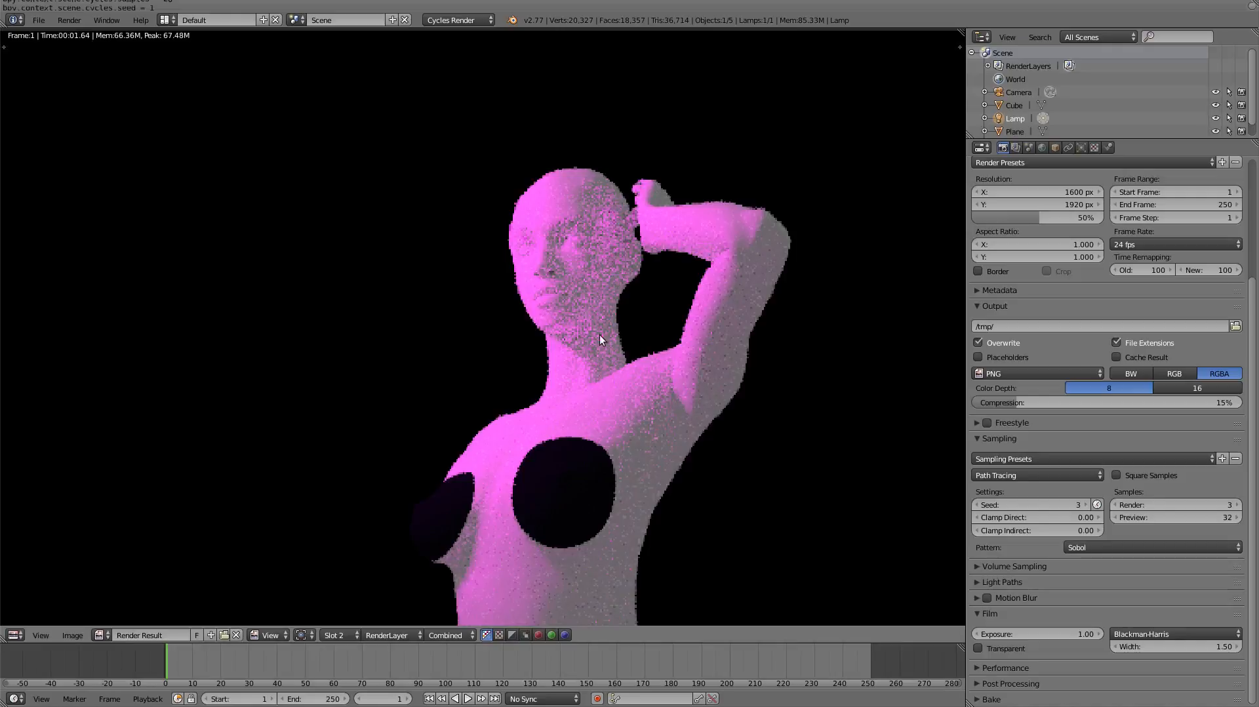
{"action": "left_click", "coordinate": [340, 636]}
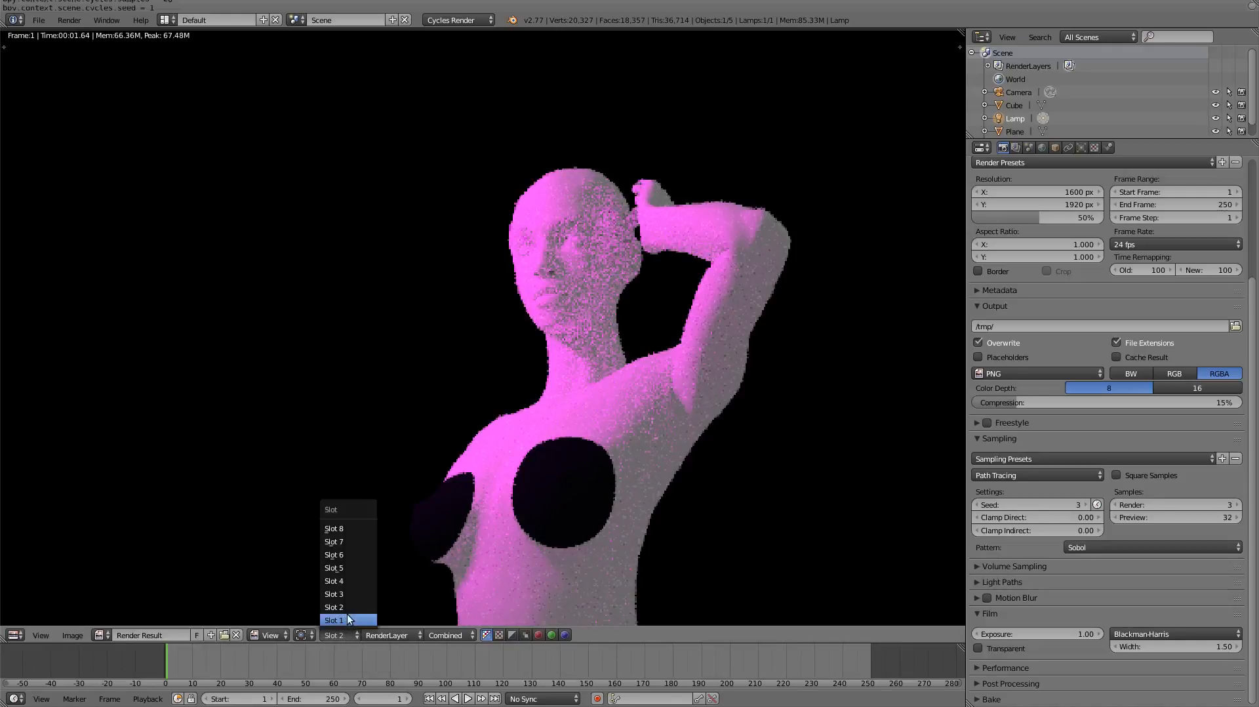
{"action": "left_click", "coordinate": [357, 597]}
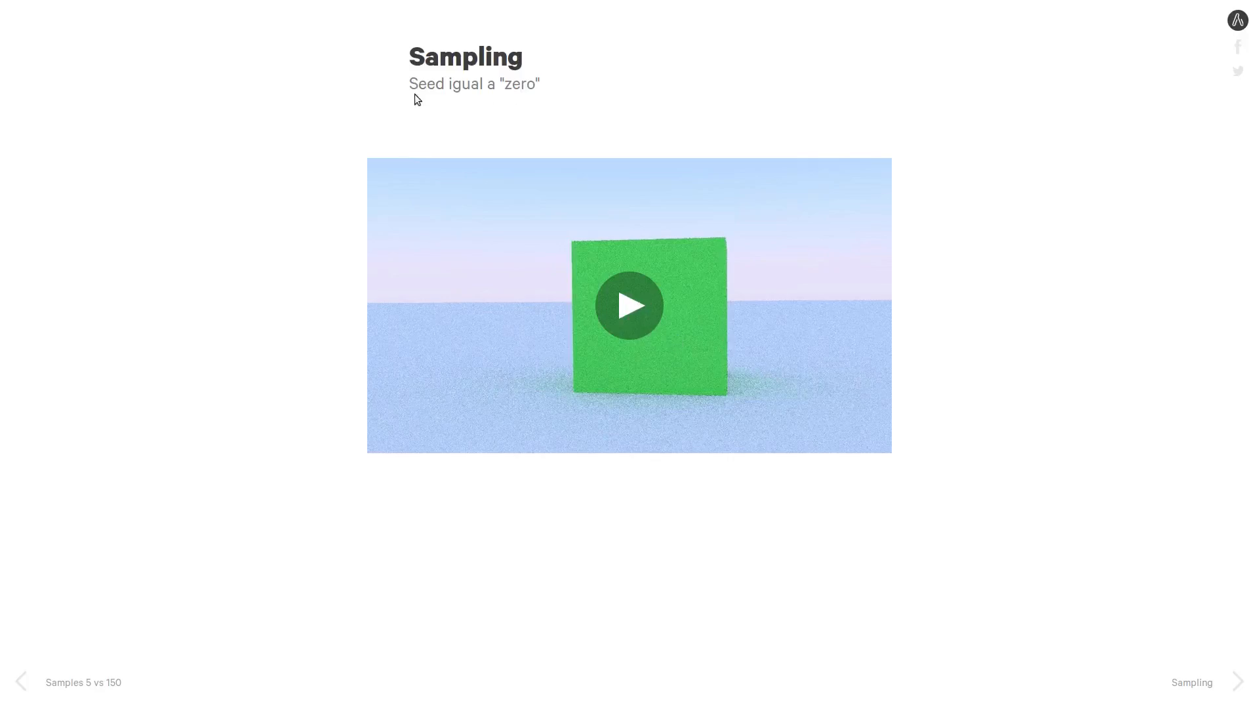
- Switch to the browser presentation and play the "Seed igual a "zero"" video several times to examine its noise
{"action": "left_click", "coordinate": [629, 307]}
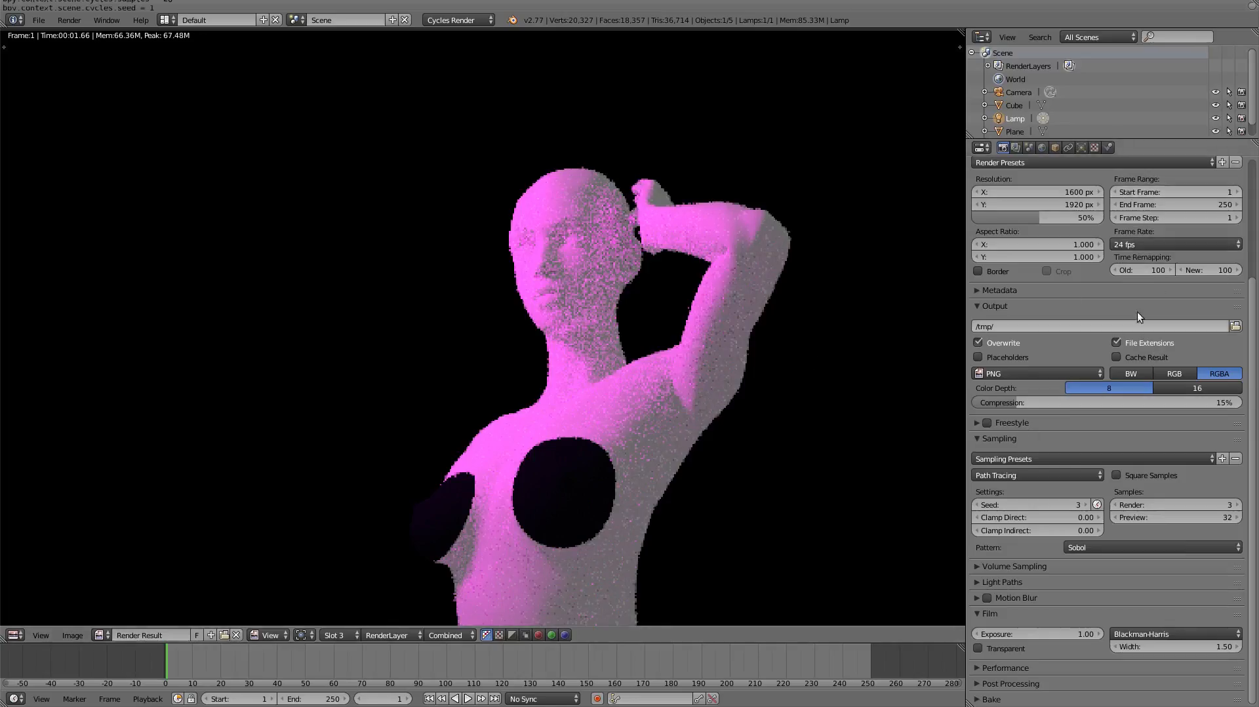
{"action": "scroll", "coordinate": [1137, 312], "scroll_direction": "up", "scroll_amount": 5}
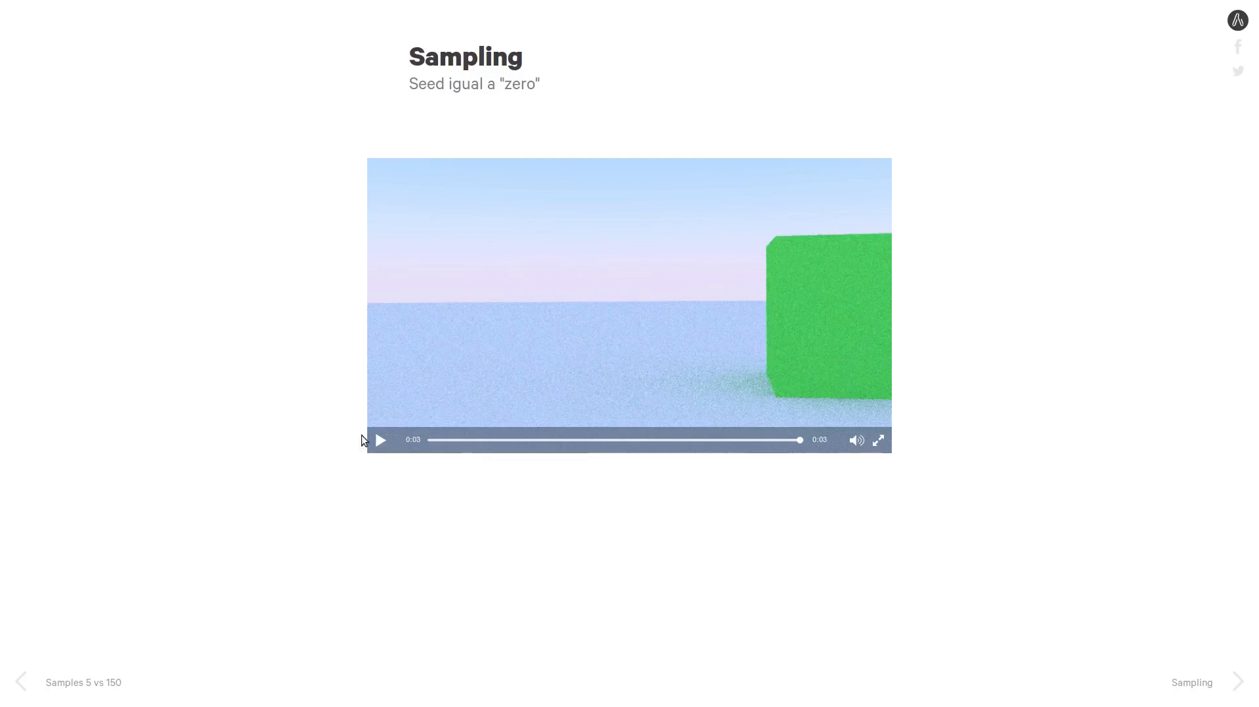
{"action": "left_click", "coordinate": [380, 440]}
{"action": "left_click", "coordinate": [378, 443]}
{"action": "left_click", "coordinate": [381, 444]}
{"action": "key", "text": "super+s"}
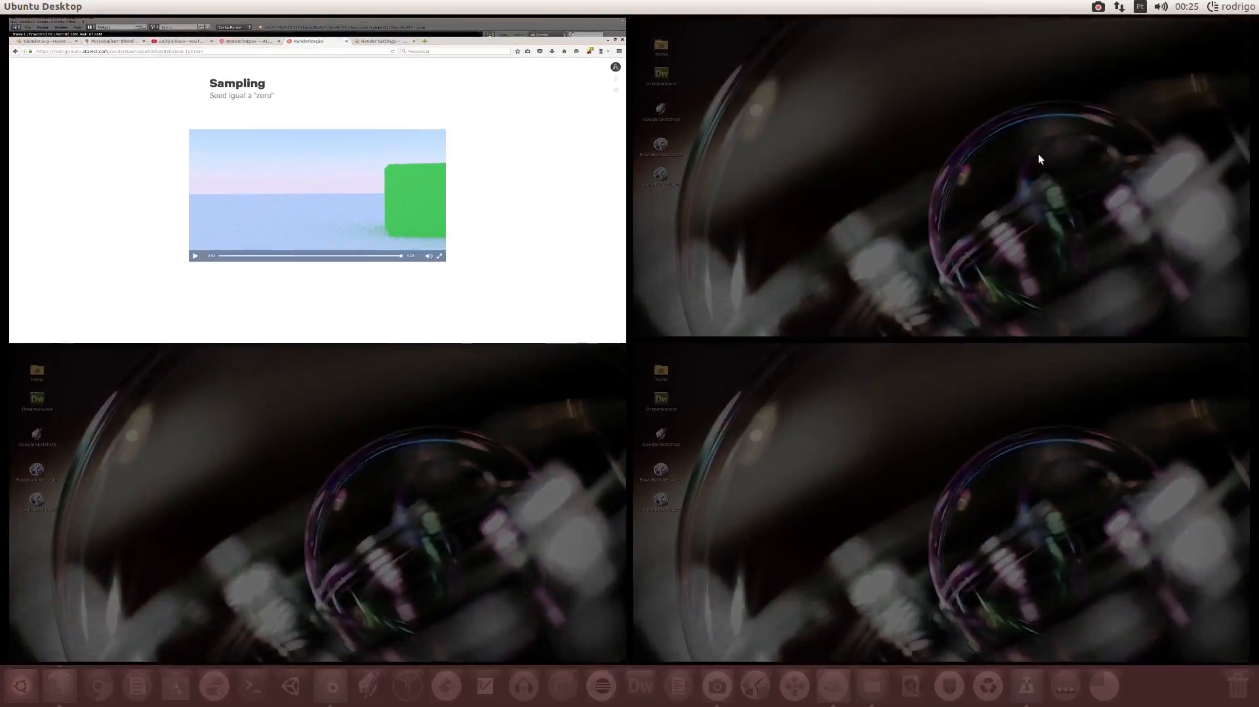
{"action": "double_click", "coordinate": [412, 184]}
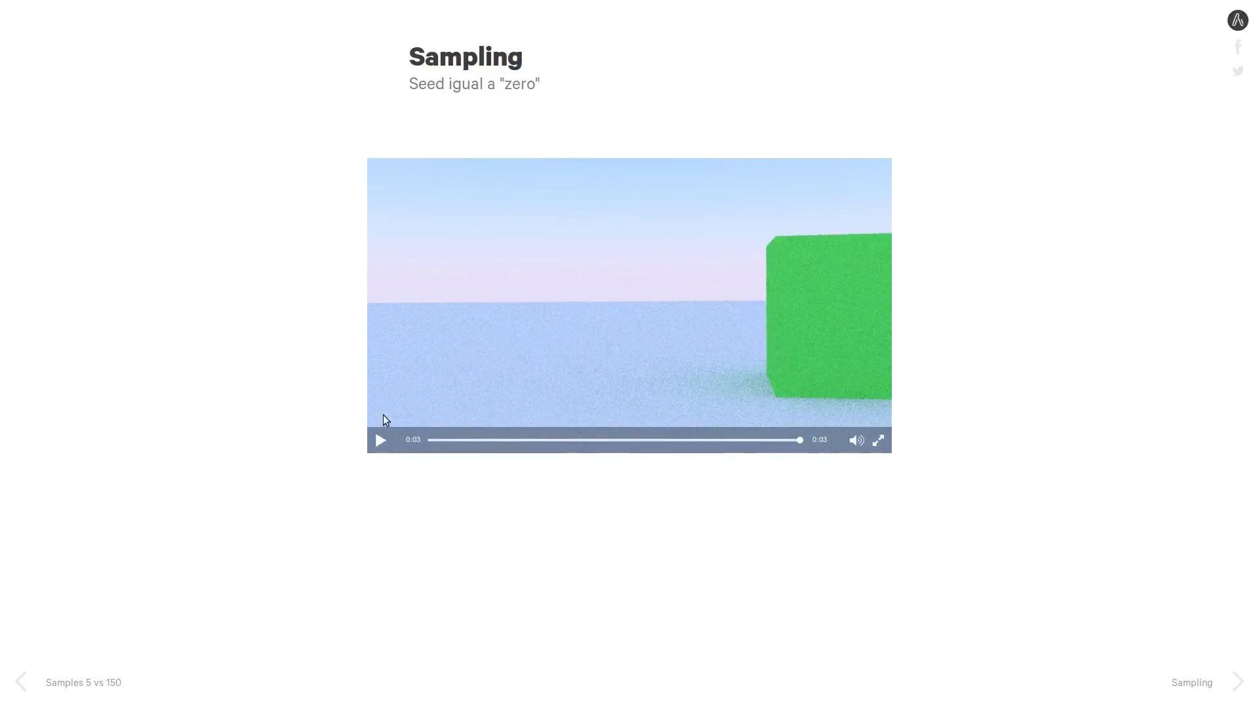
{"action": "left_click", "coordinate": [379, 442]}
{"action": "left_click", "coordinate": [380, 441]}
- Switch back to Blender and enable different sampling seed values at different frames
{"action": "key", "text": "alt+Tab"}
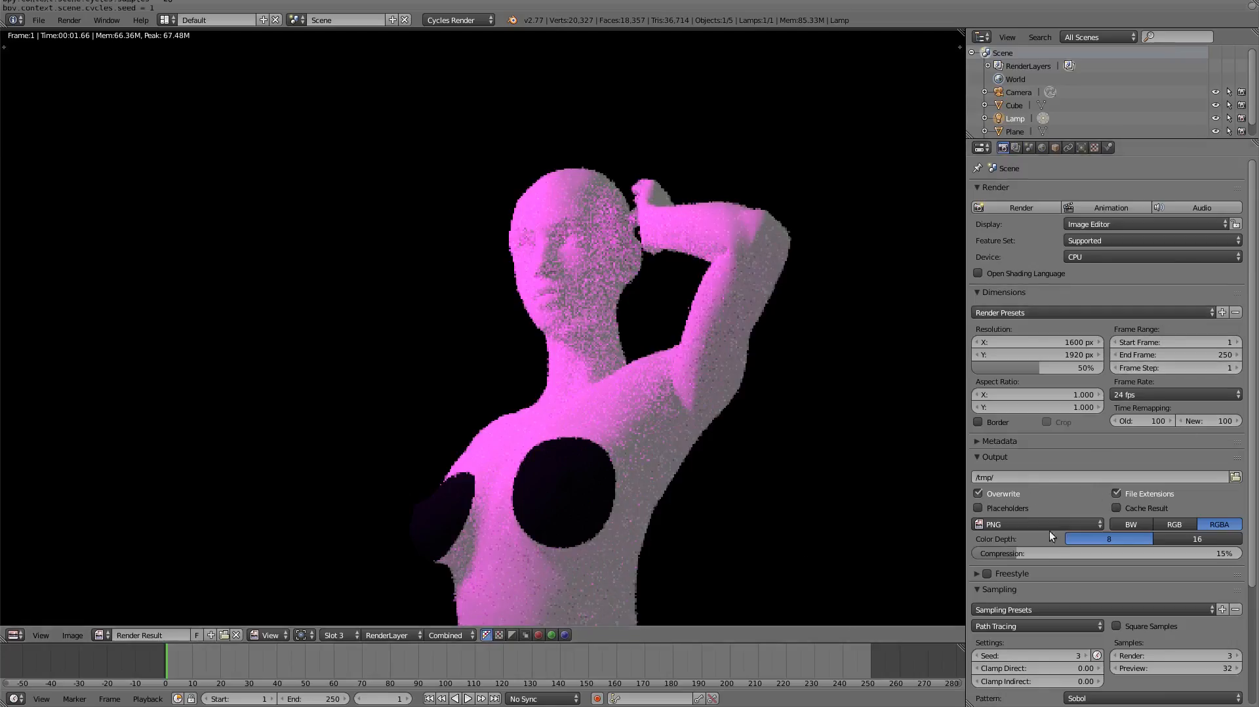
{"action": "scroll", "coordinate": [1094, 632], "scroll_direction": "down", "scroll_amount": 4}
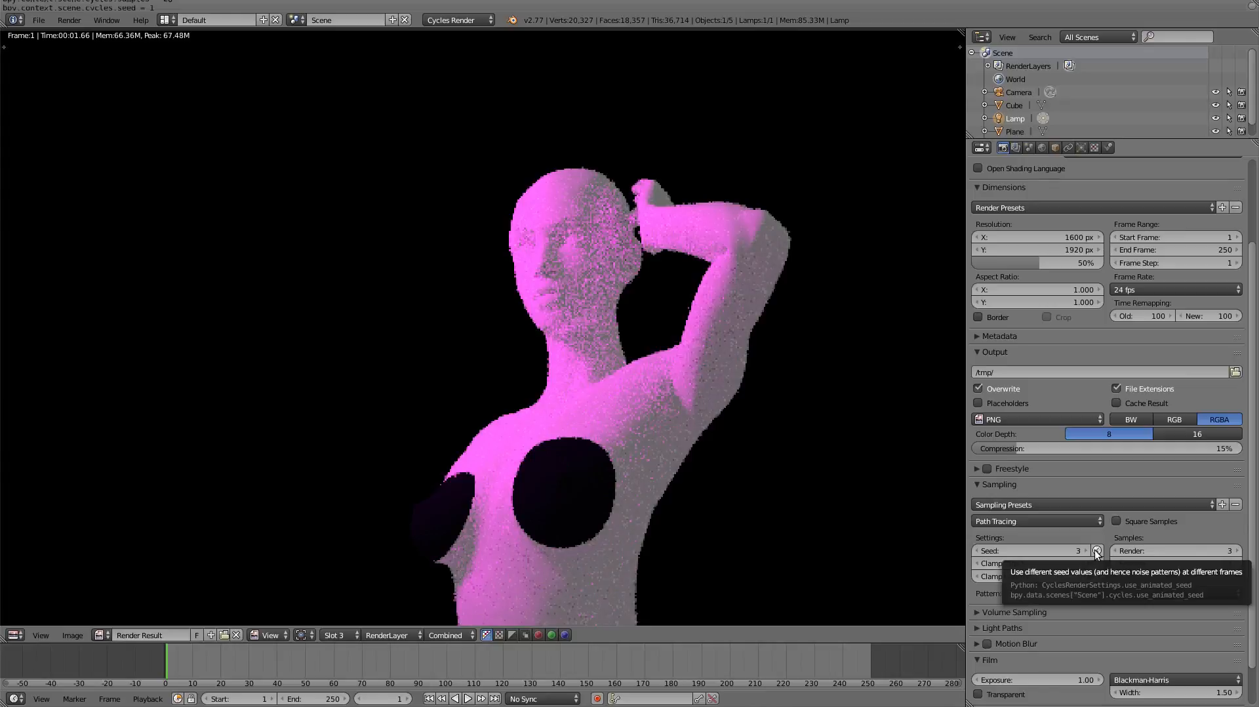
{"action": "left_click", "coordinate": [1095, 550]}
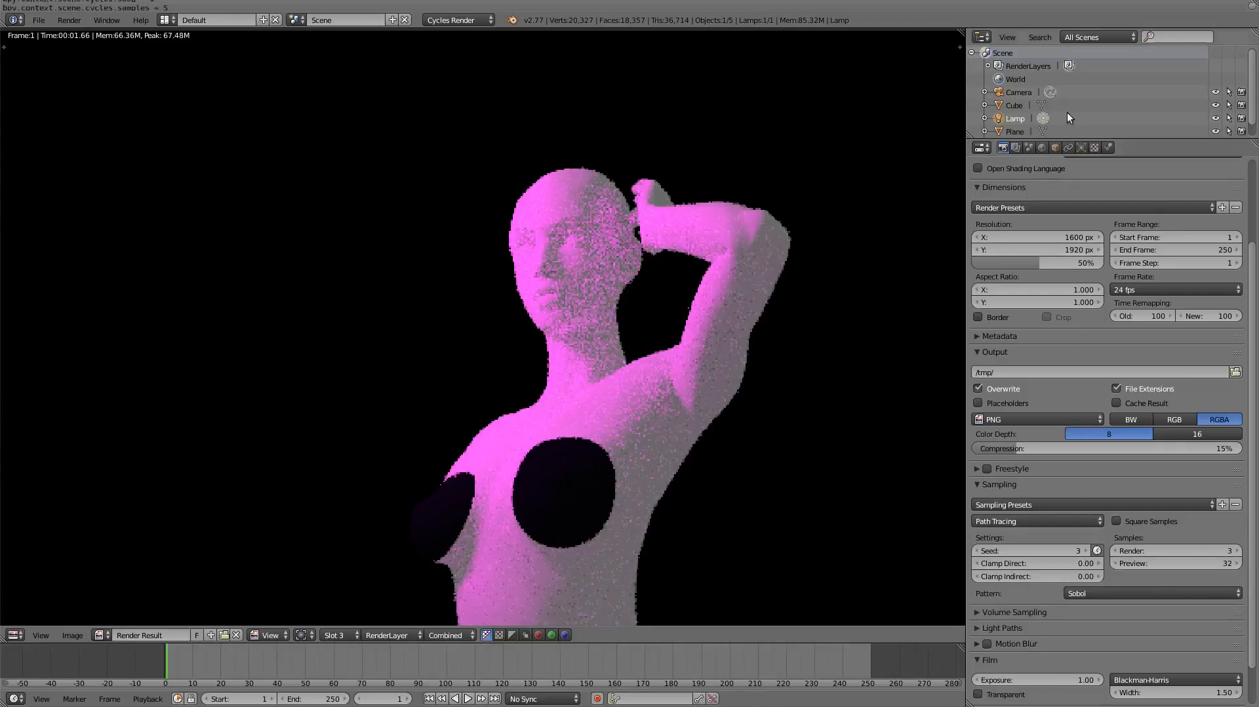
{"action": "scroll", "coordinate": [1137, 305], "scroll_direction": "up", "scroll_amount": 4}
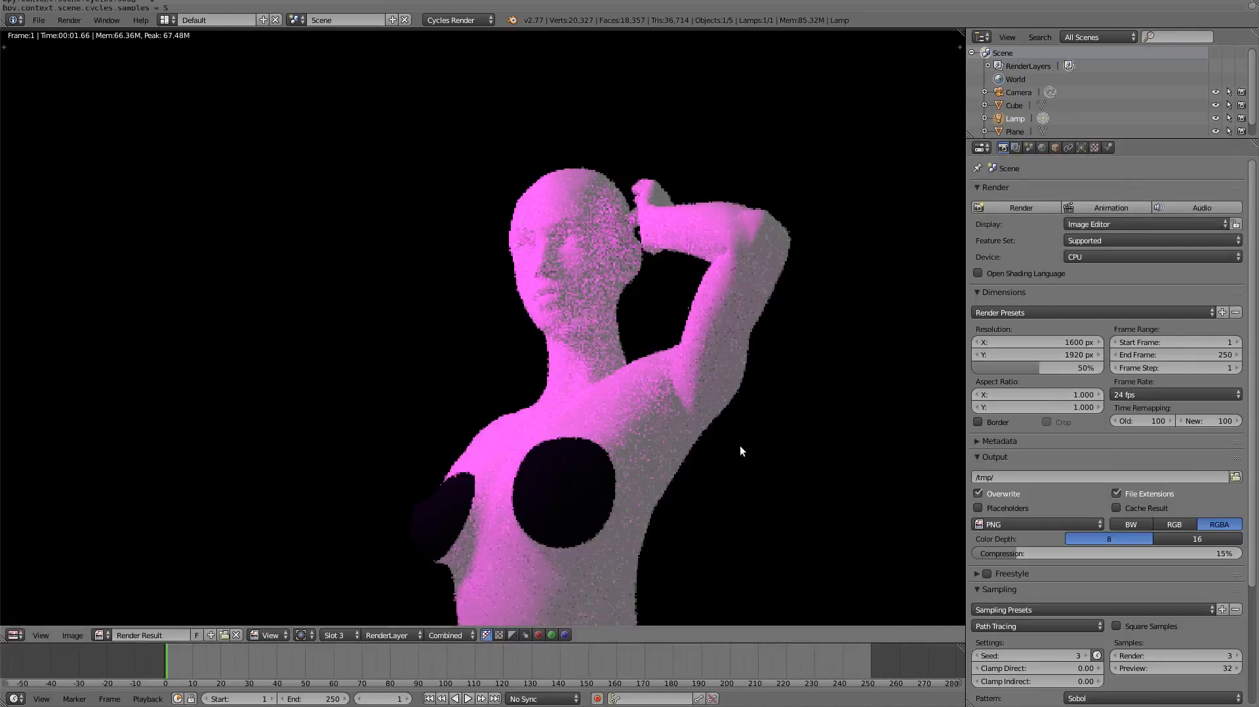
- Switch to the browser presentation, replay the "Seed igual a "zero"" video, and advance to the "Seed Variável" slide
{"action": "key", "text": "alt+Tab"}
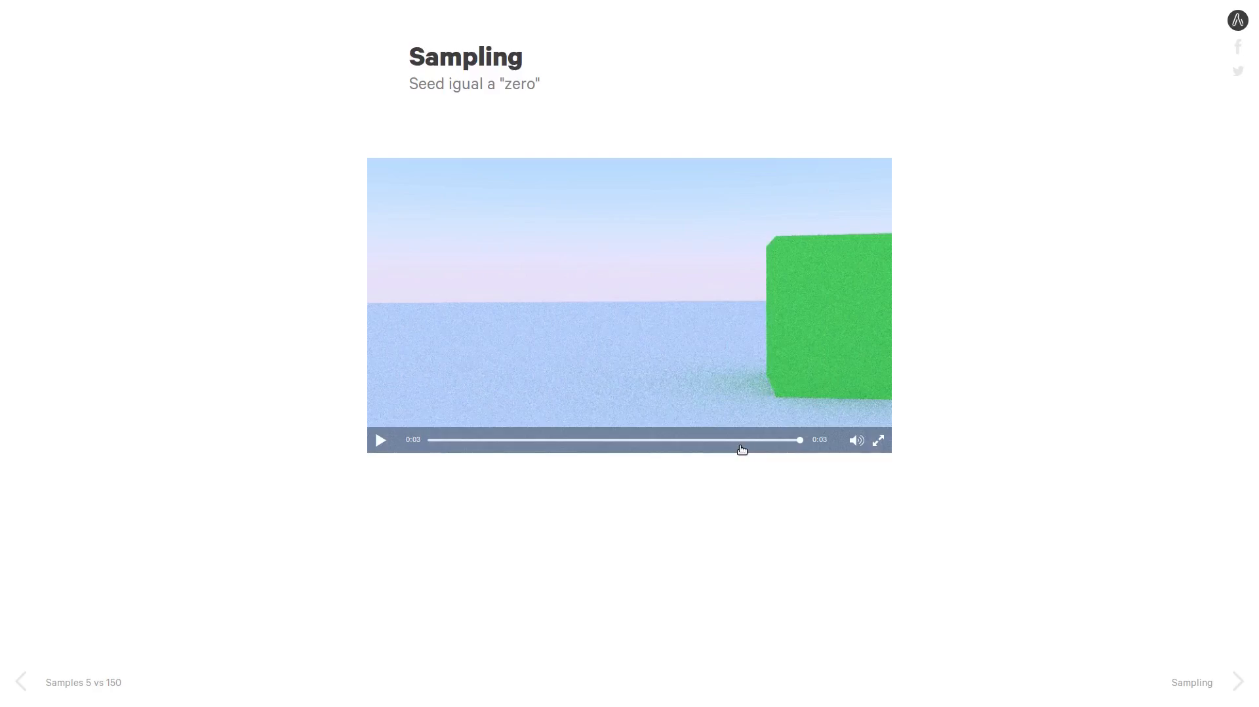
{"action": "left_click", "coordinate": [380, 441]}
{"action": "key", "text": "Right"}
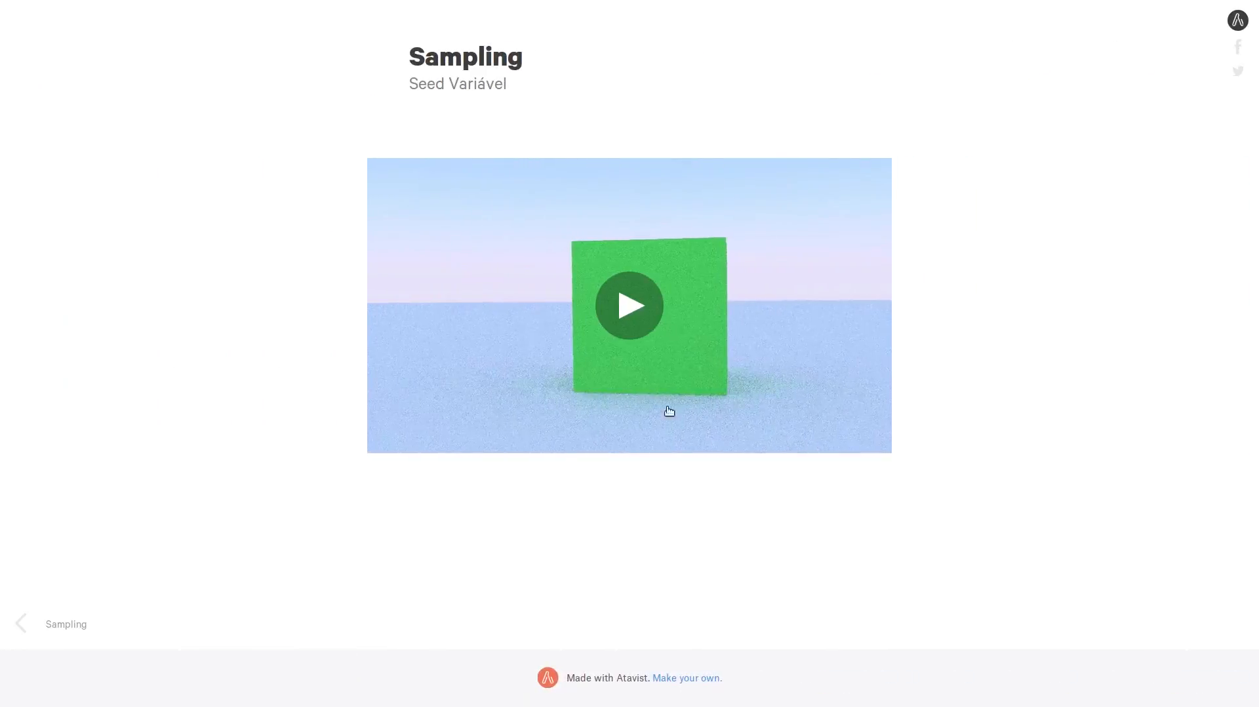
- Play the "Seed Variável" video repeatedly to examine how the noise changes between frames
{"action": "left_click", "coordinate": [633, 306]}
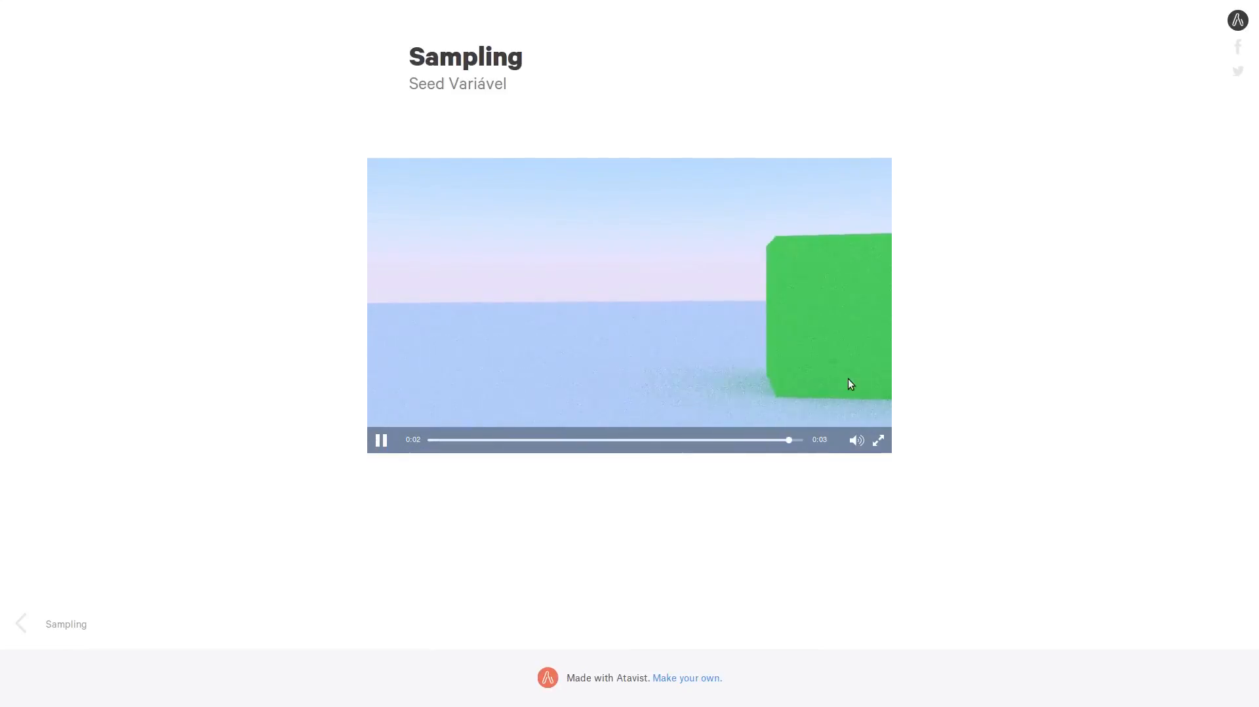
{"action": "left_click", "coordinate": [382, 437]}
{"action": "left_click", "coordinate": [382, 440]}
- Switch back to Blender and open the integrator choices in the sampling settings
{"action": "key", "text": "alt+Tab"}
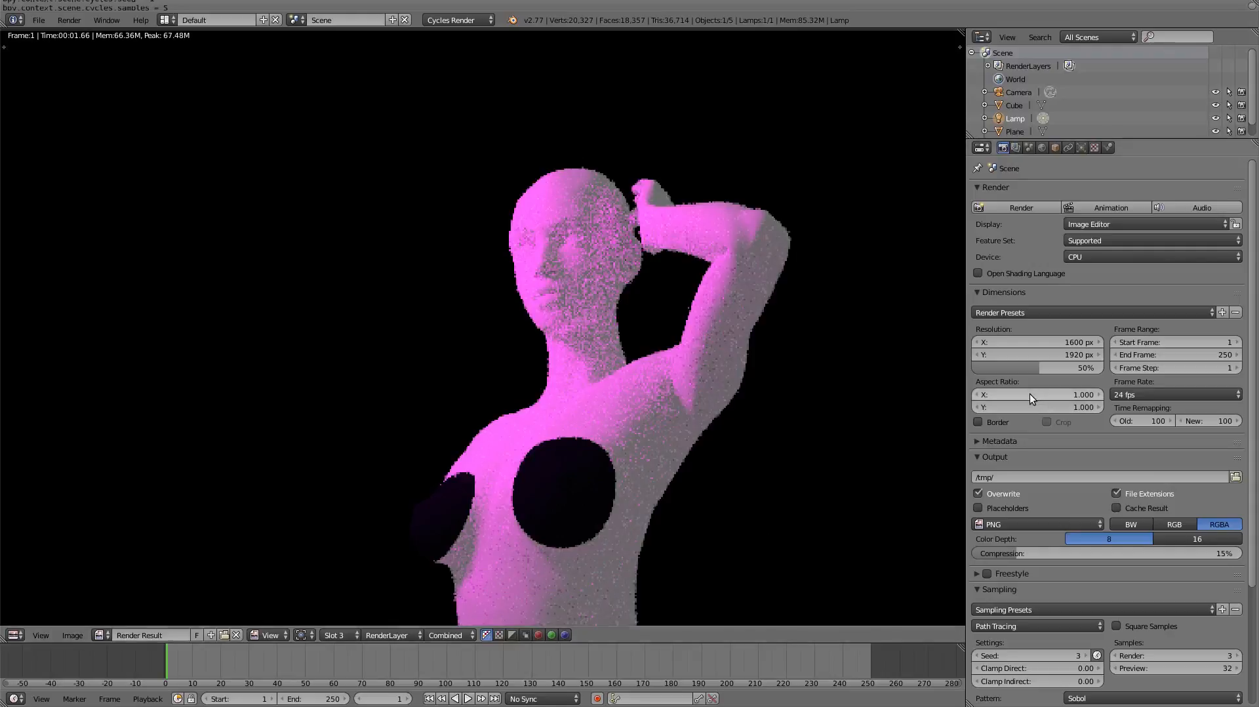
{"action": "scroll", "coordinate": [1107, 403], "scroll_direction": "down", "scroll_amount": 5}
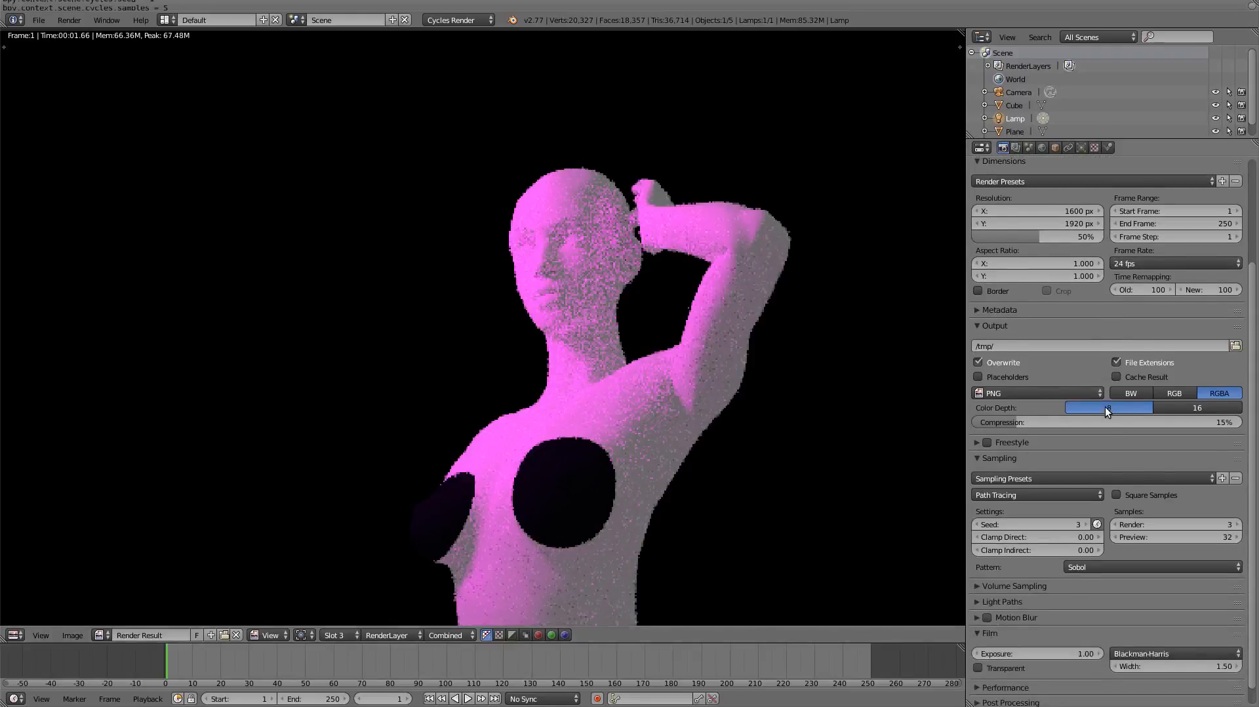
{"action": "scroll", "coordinate": [1105, 407], "scroll_direction": "down", "scroll_amount": 1}
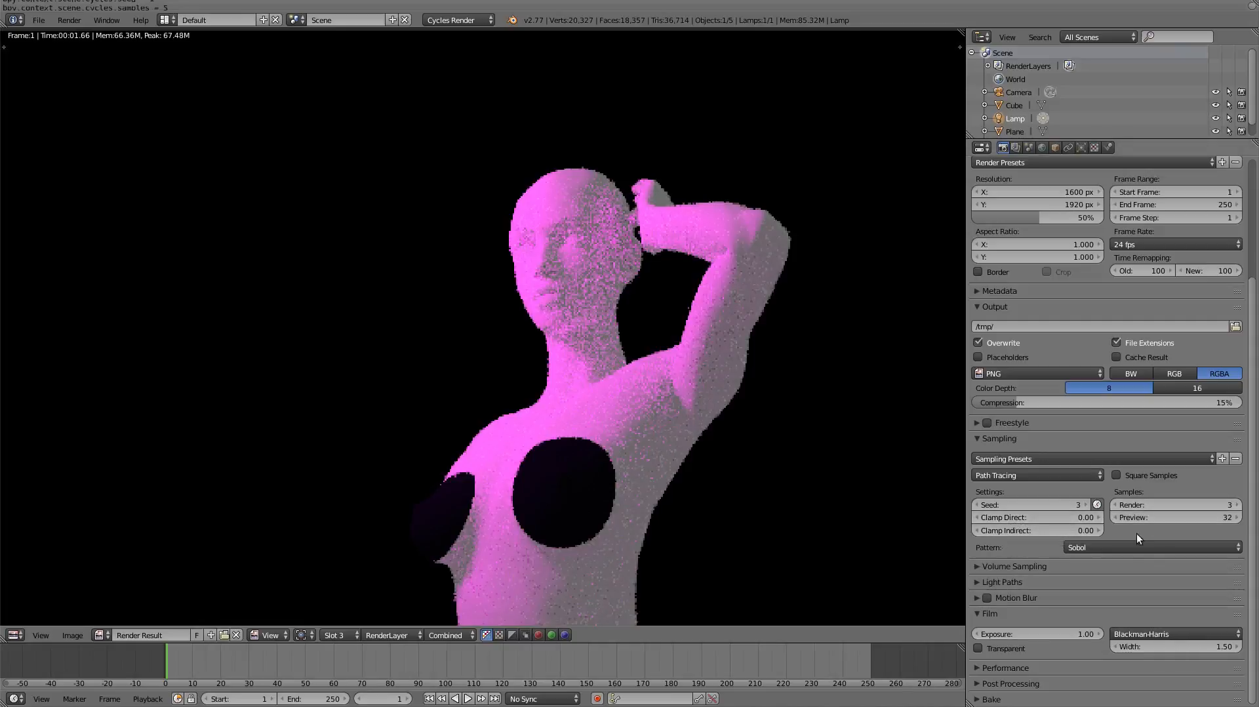
{"action": "left_click", "coordinate": [1017, 477]}
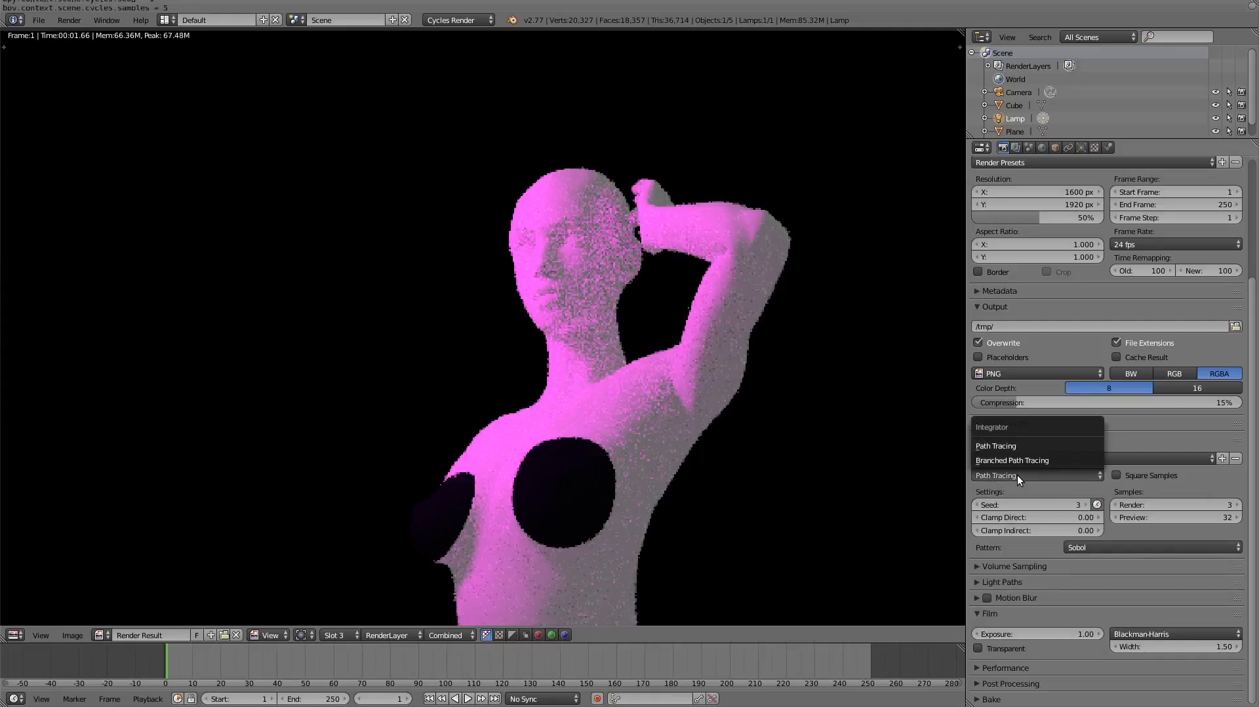